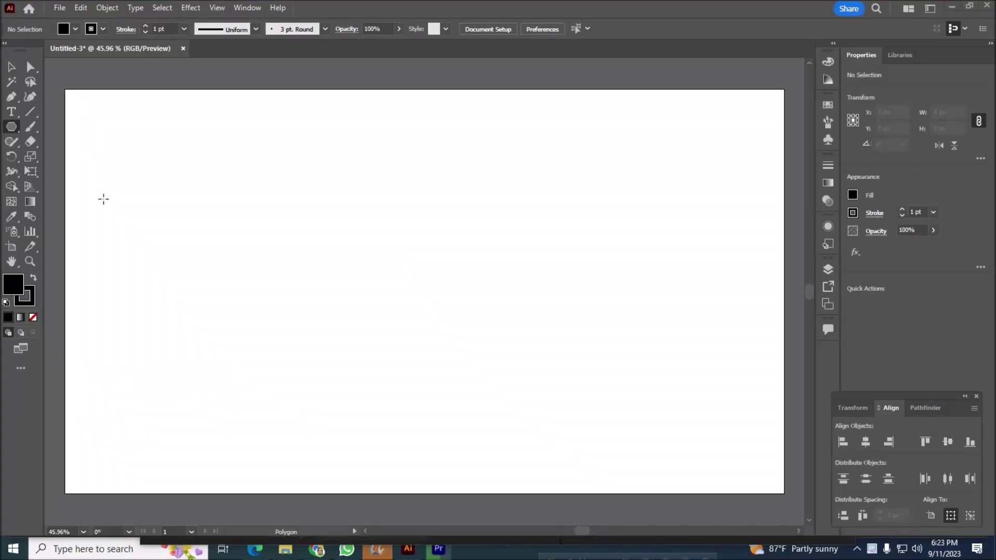
# - Draw a hexagon on the artboard and rotate it so it stands on a corner
pyautogui.moveTo(354, 248); pyautogui.dragTo(426, 373)
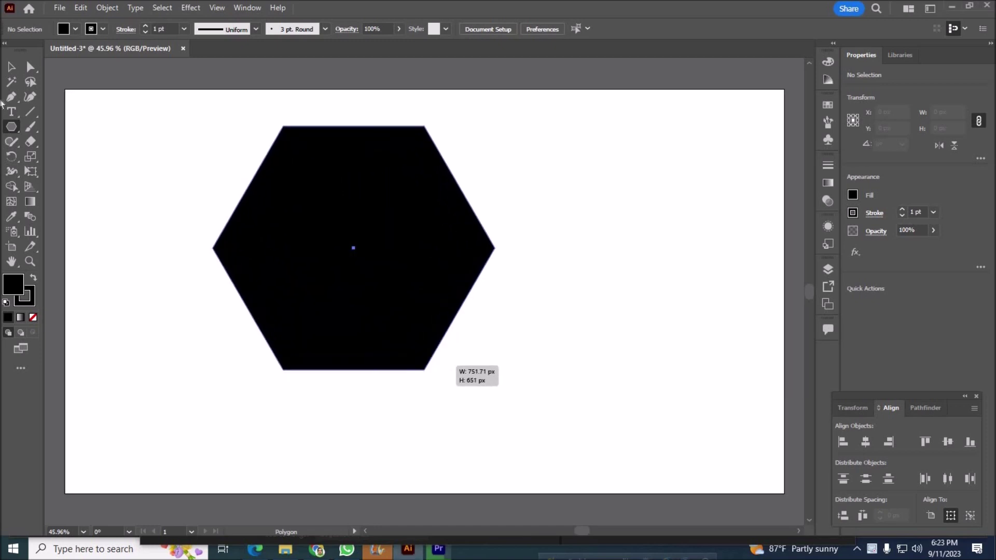
pyautogui.press('v')
pyautogui.moveTo(513, 134)
pyautogui.mouseDown()
pyautogui.moveTo(444, 313)
pyautogui.moveTo(515, 357)
pyautogui.mouseUp()
# - Draw the Y-shaped cube edges: left corner to centre to right corner, and bottom corner to centre
pyautogui.hotkey('ctrl', 'shift', 'a')
pyautogui.click(11, 96)
pyautogui.click(299, 219)
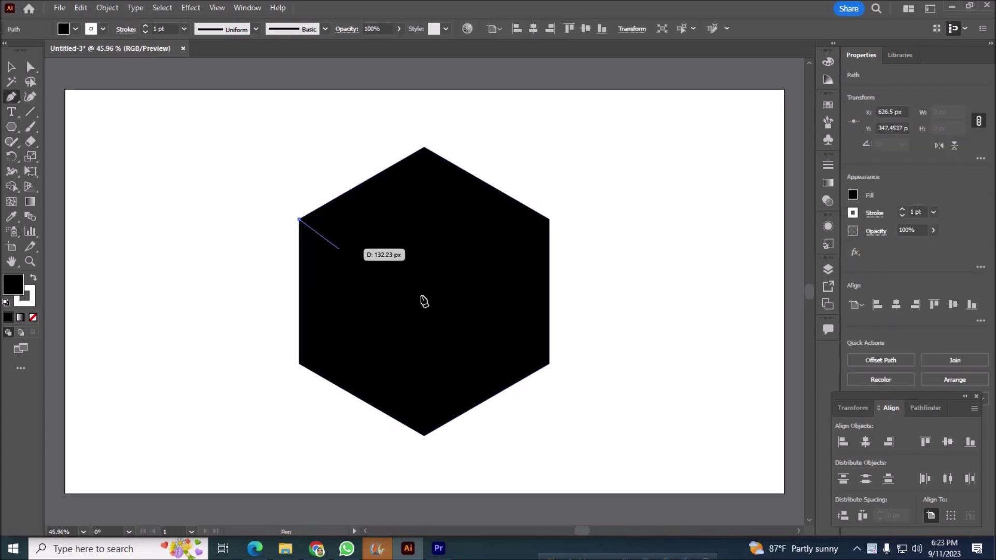
pyautogui.click(425, 291)
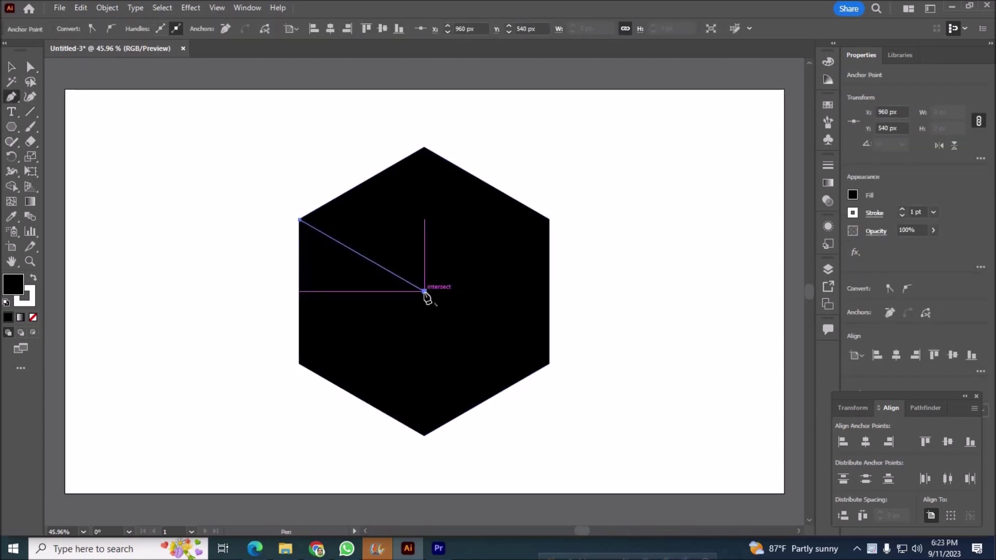
pyautogui.click(549, 220)
pyautogui.press('Escape')
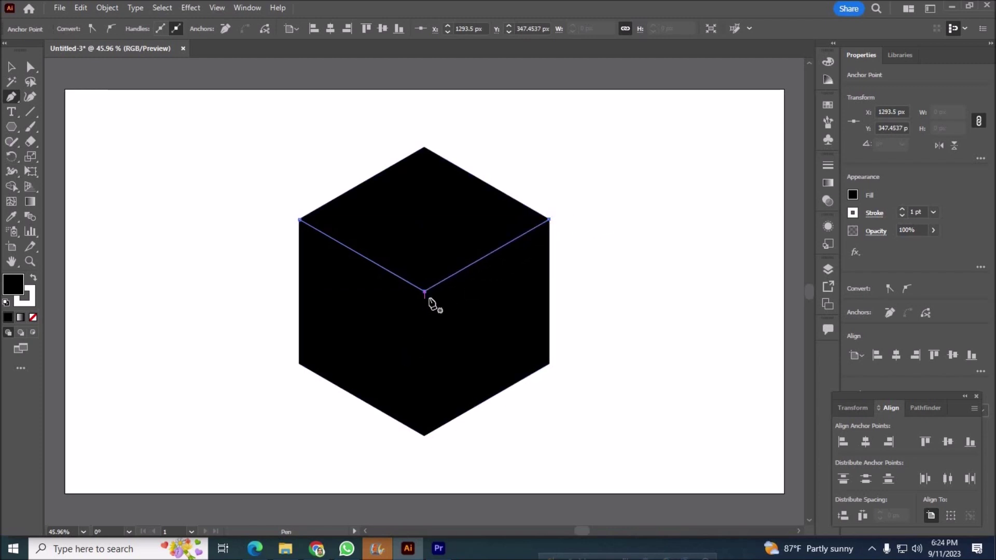
pyautogui.click(424, 434)
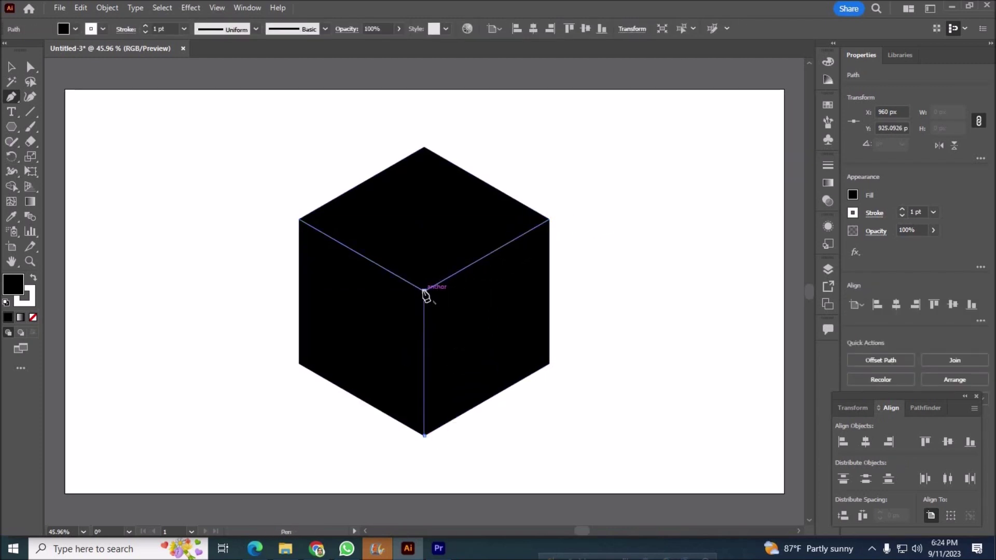
pyautogui.click(424, 291)
pyautogui.click(12, 67)
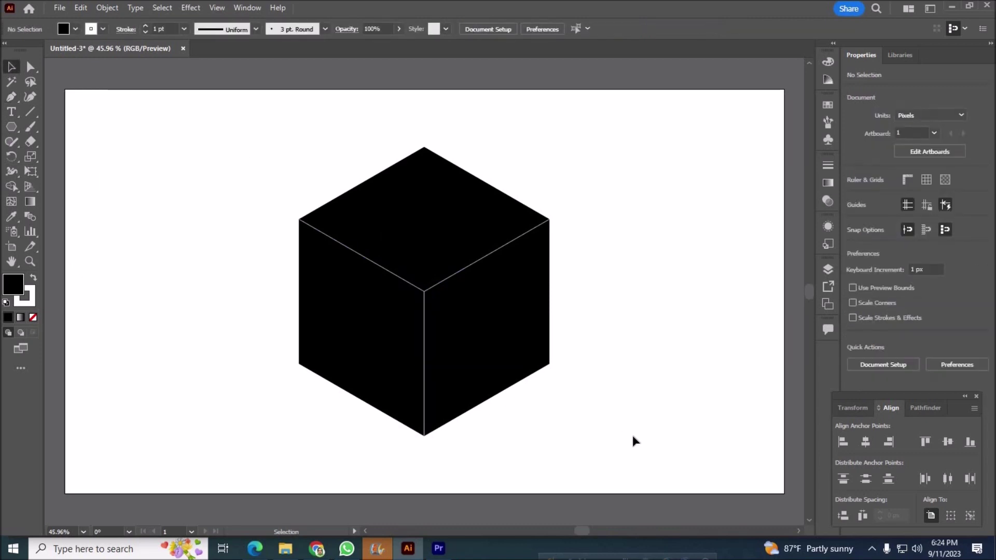
# - Select the whole cube drawing and thicken its stroke to 15 pt
pyautogui.moveTo(632, 438); pyautogui.dragTo(230, 135)
pyautogui.click(145, 26)
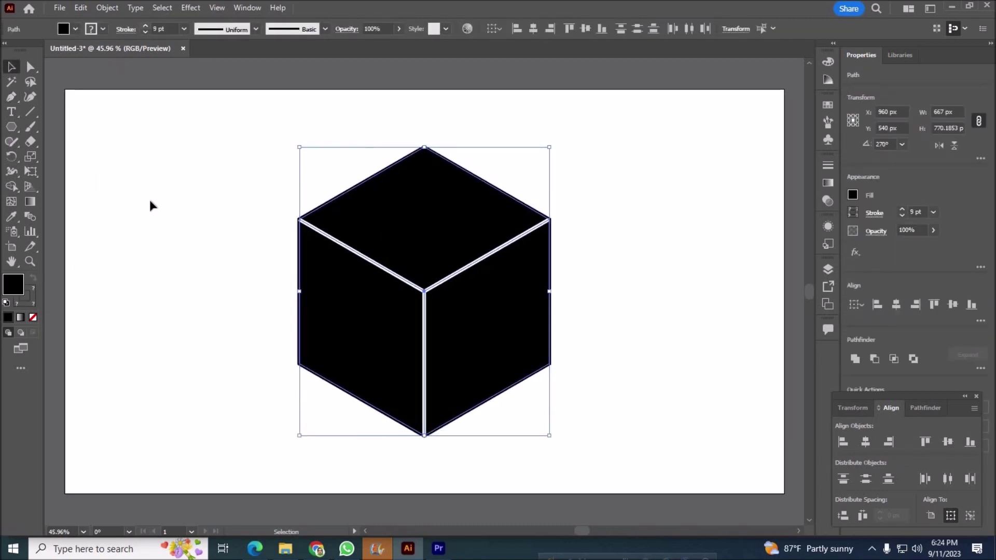
pyautogui.click(140, 206)
pyautogui.click(460, 329)
pyautogui.click(366, 291)
pyautogui.click(681, 451)
pyautogui.moveTo(681, 451); pyautogui.dragTo(134, 57)
pyautogui.click(145, 26)
pyautogui.click(160, 234)
pyautogui.moveTo(624, 435); pyautogui.dragTo(179, 148)
pyautogui.click(682, 369)
pyautogui.moveTo(658, 433); pyautogui.dragTo(149, 87)
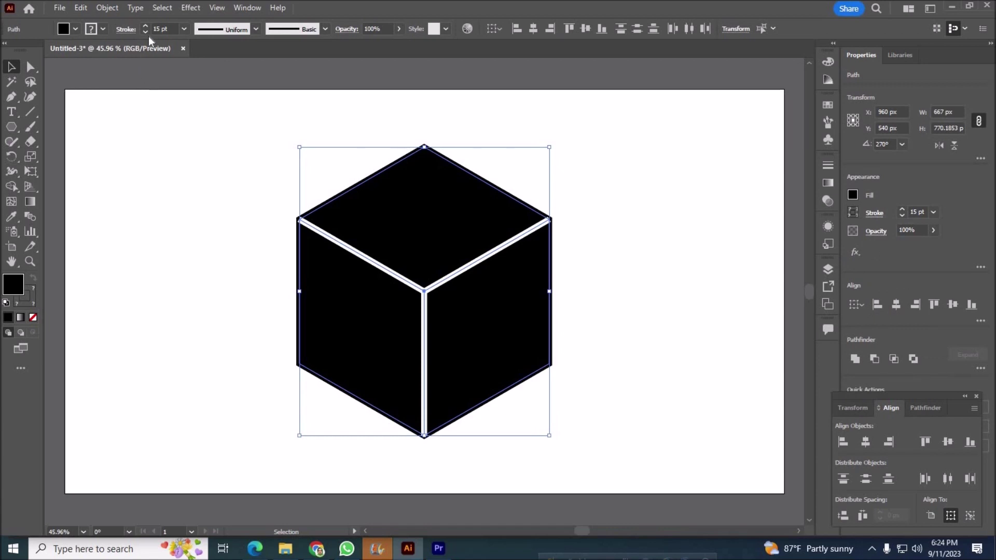
# - Make the cube's edges a white 23 pt stroke
pyautogui.click(103, 28)
pyautogui.click(25, 50)
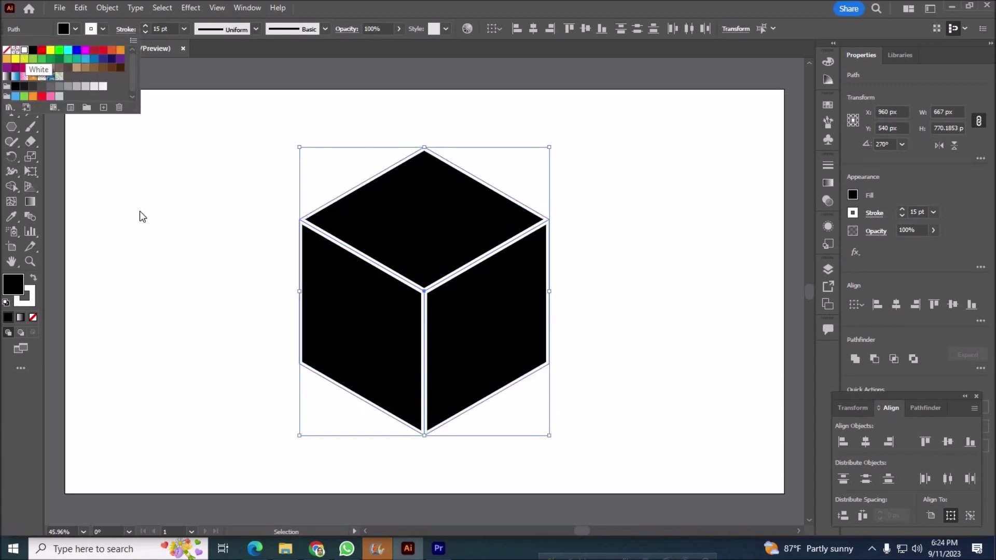
pyautogui.click(146, 26)
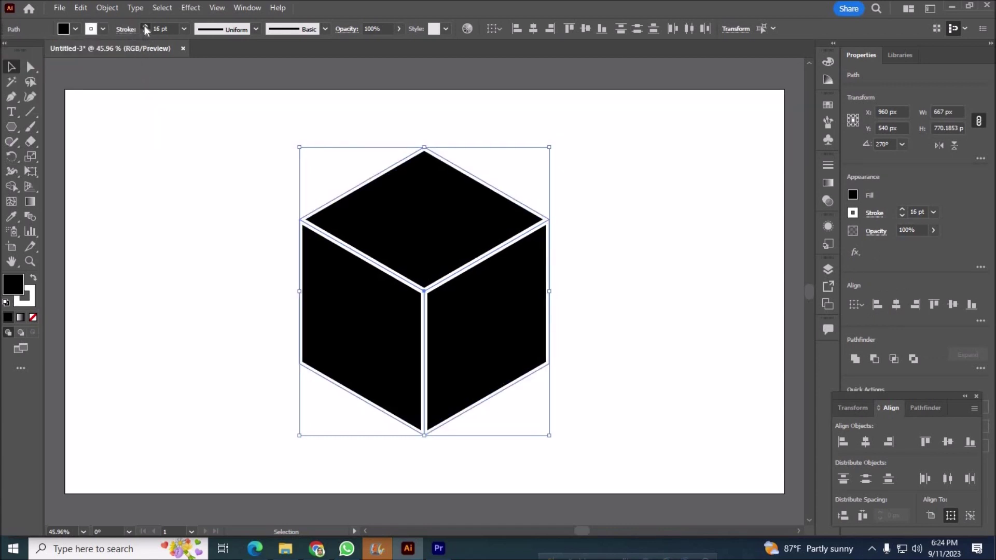
pyautogui.click(162, 203)
pyautogui.moveTo(166, 173); pyautogui.dragTo(642, 457)
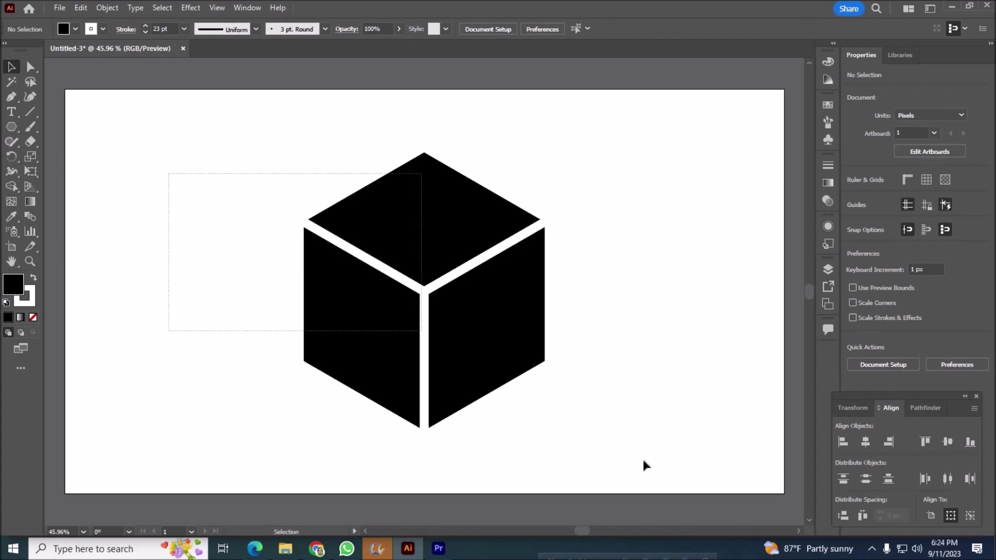
# - Expand the cube's strokes into shapes and divide it into separate pieces with Pathfinder
pyautogui.click(108, 7)
pyautogui.click(207, 160)
pyautogui.click(467, 345)
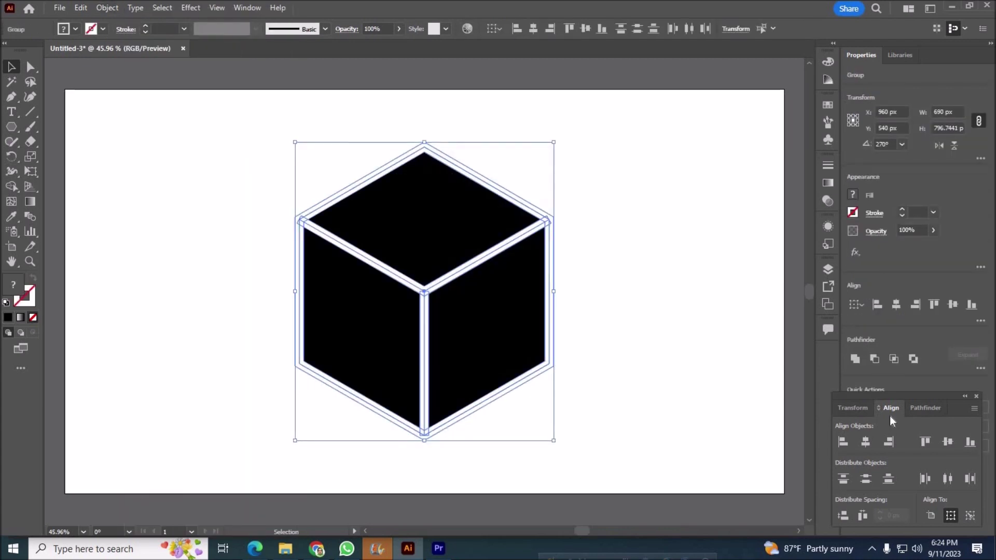
pyautogui.click(980, 367)
pyautogui.click(856, 436)
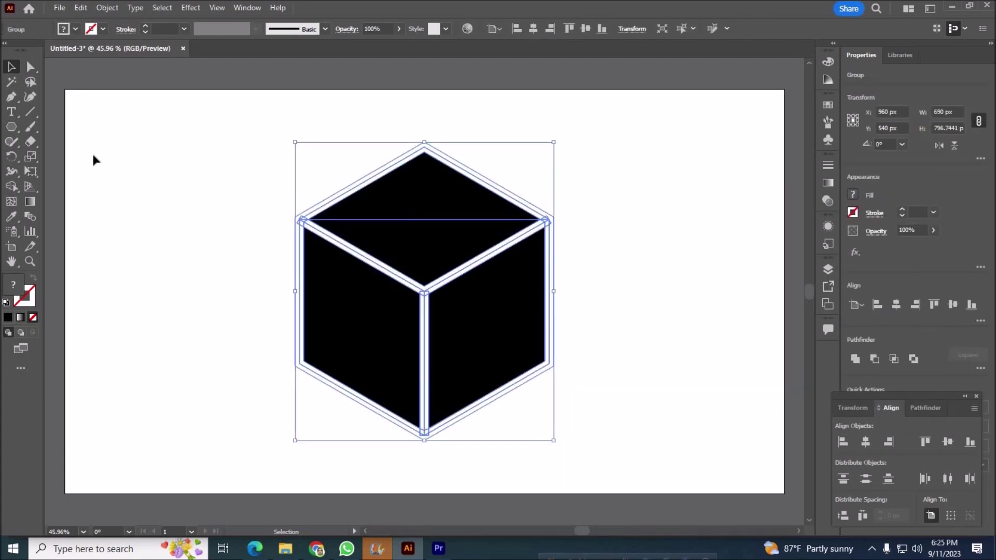
# - Ungroup the pieces and delete all the white gap pieces using the Magic Wand
pyautogui.rightClick(305, 227)
pyautogui.click(378, 386)
pyautogui.click(298, 213)
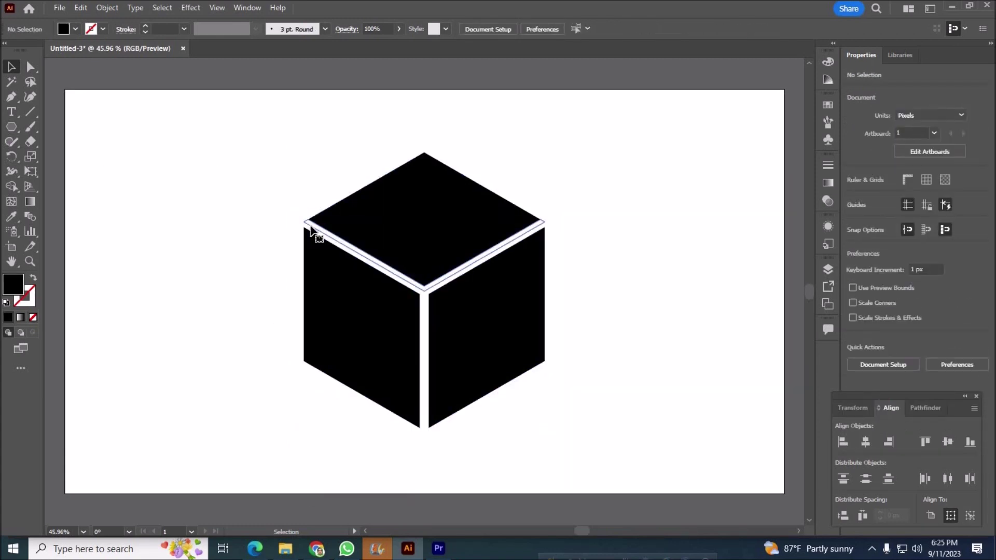
pyautogui.click(231, 228)
pyautogui.click(11, 81)
pyautogui.click(314, 228)
pyautogui.press('Delete')
pyautogui.press('v')
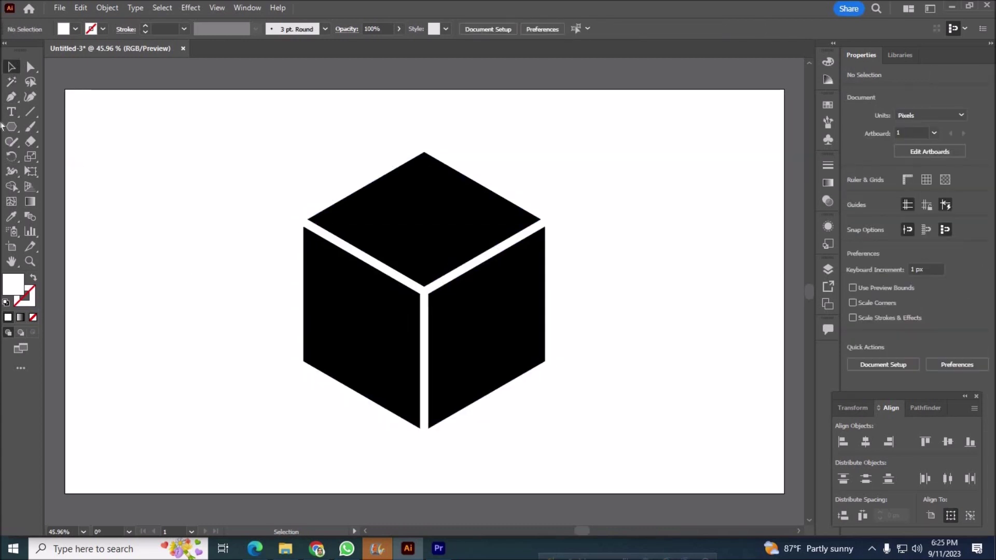
pyautogui.click(361, 321)
pyautogui.rightClick(378, 301)
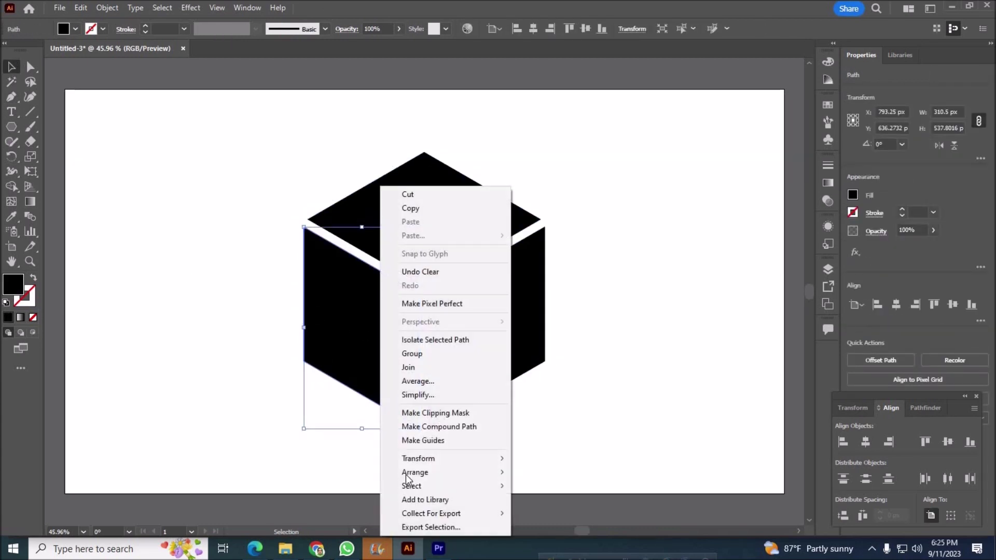
# - Make a 50% by 50% scaled copy of the left face with Transform Each
pyautogui.moveTo(419, 458)
pyautogui.click(640, 440)
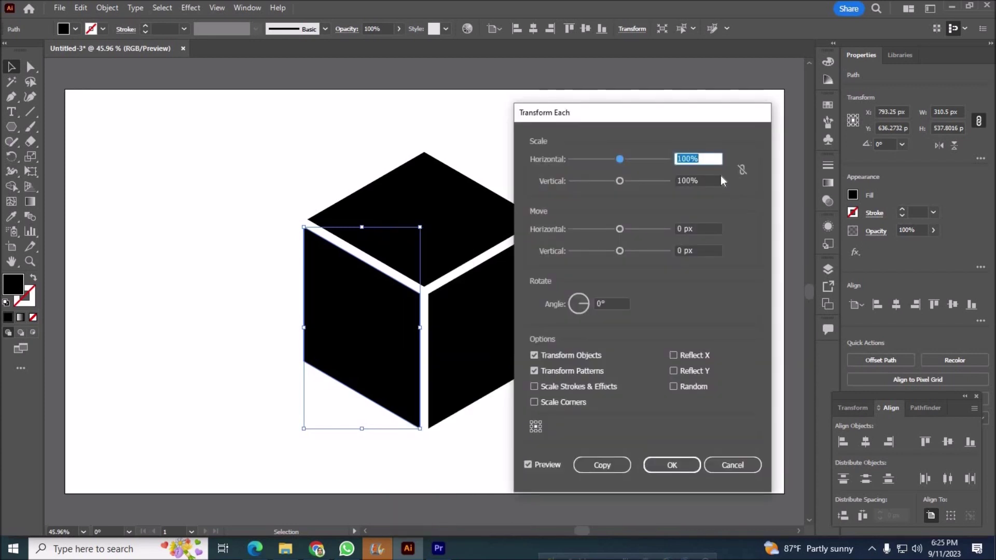
pyautogui.write('50')
pyautogui.press('Tab')
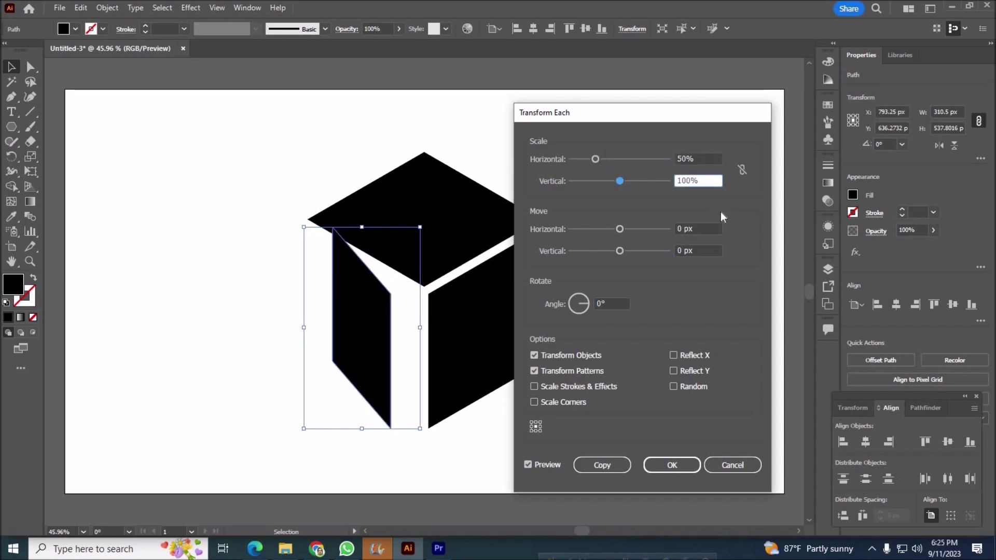
pyautogui.write('50')
pyautogui.click(601, 466)
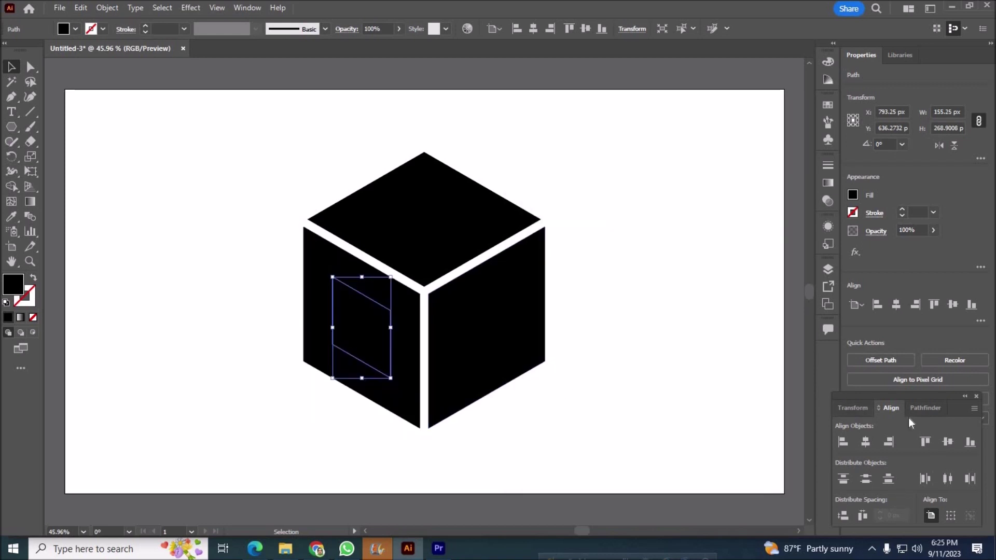
# - Show the Pathfinder panel and remove the fill from the small inner square
pyautogui.click(247, 8)
pyautogui.click(467, 455)
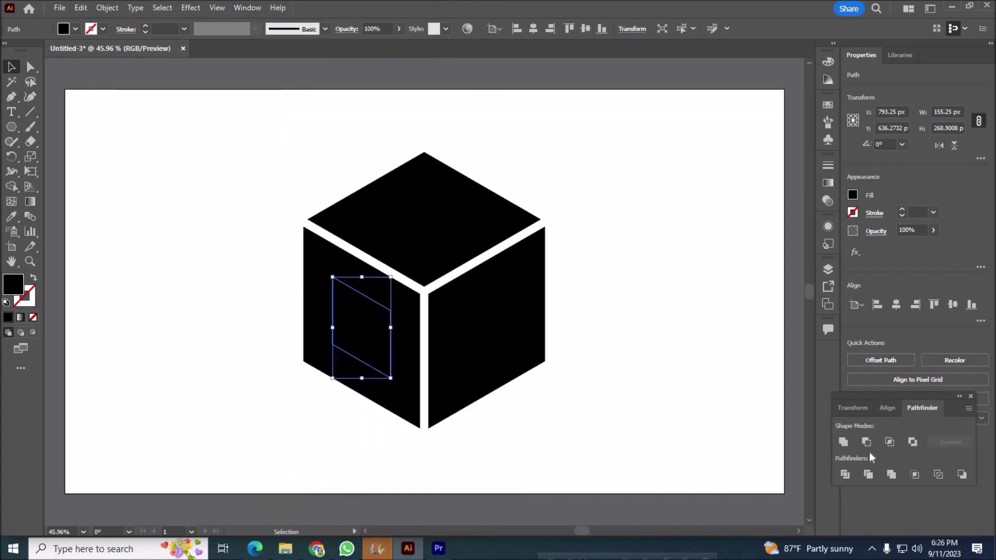
pyautogui.click(889, 441)
pyautogui.press('Return')
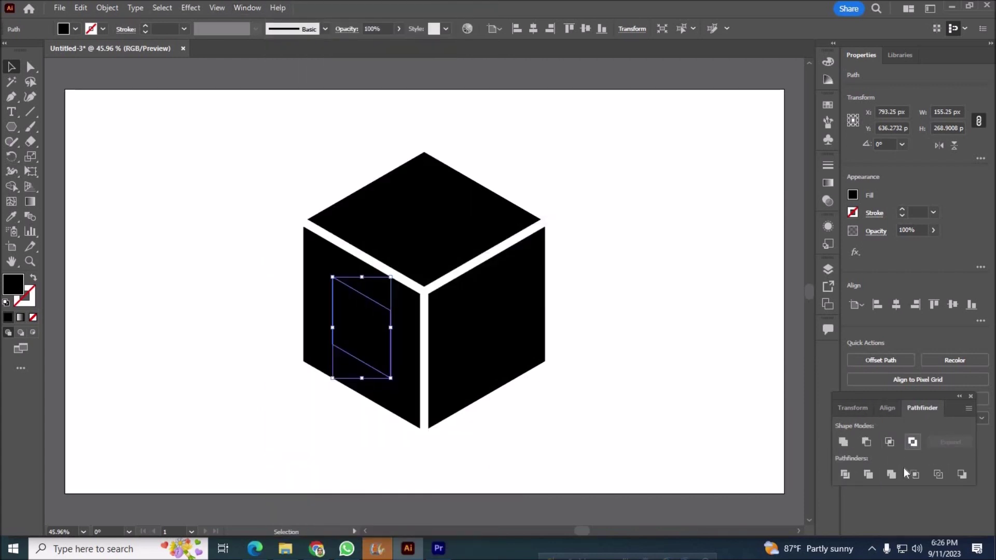
pyautogui.click(916, 474)
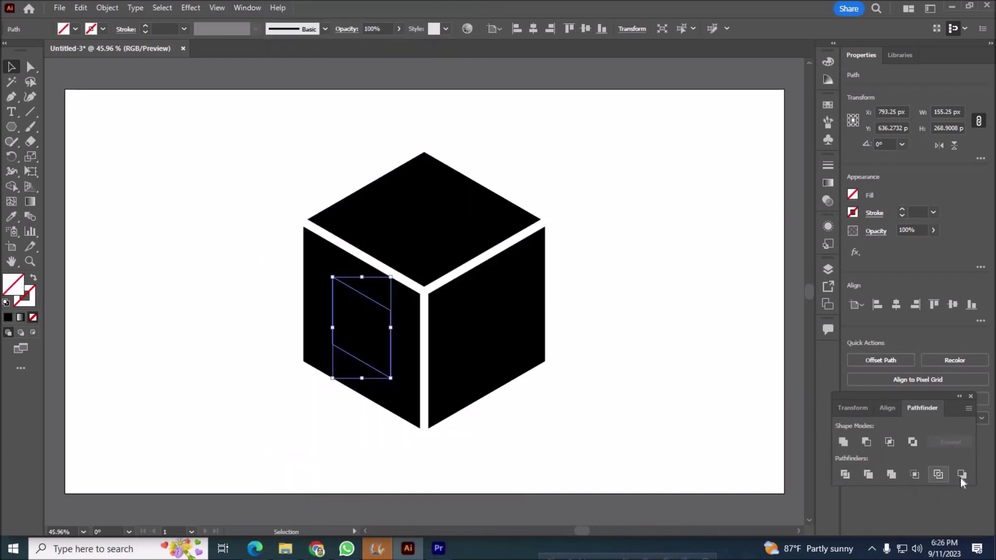
# - Cut the inner square out of the left face with the Shape Builder tool
pyautogui.click(400, 422)
pyautogui.moveTo(399, 422); pyautogui.dragTo(238, 334)
pyautogui.click(395, 422)
pyautogui.hotkey('ctrl', 'a')
pyautogui.click(12, 186)
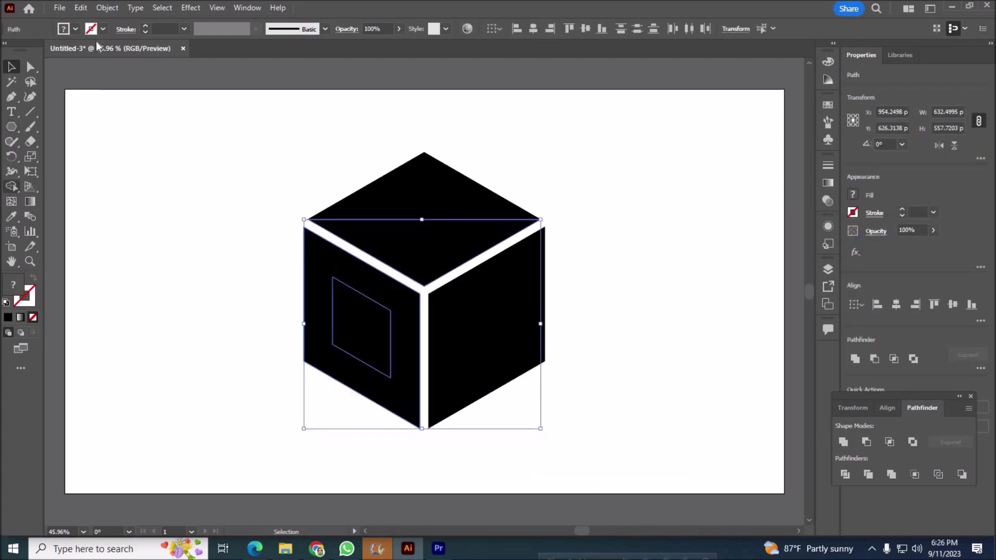
pyautogui.click(349, 329)
pyautogui.press('v')
pyautogui.click(497, 354)
pyautogui.rightClick(505, 350)
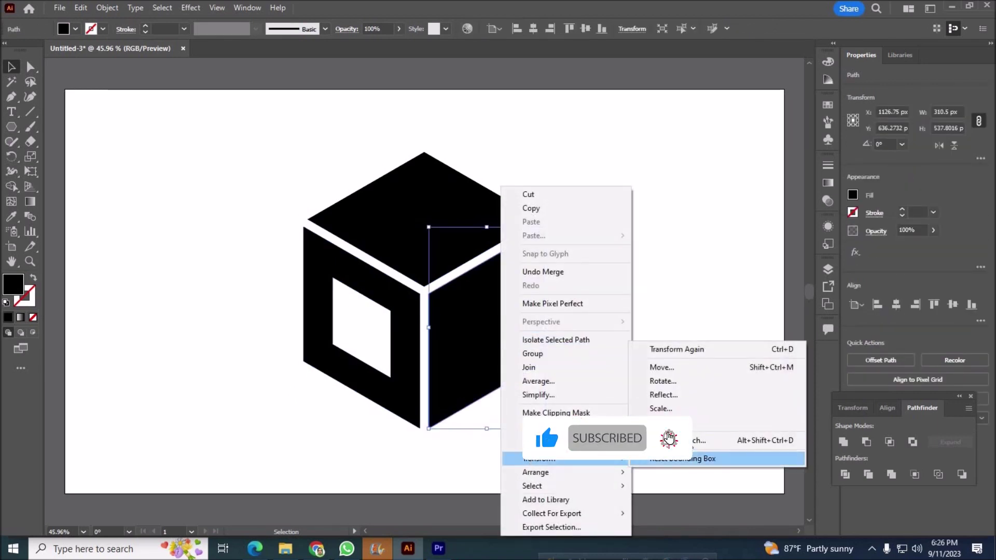
# - Make a 50% scaled copy of the right face and remove its fill
pyautogui.click(715, 441)
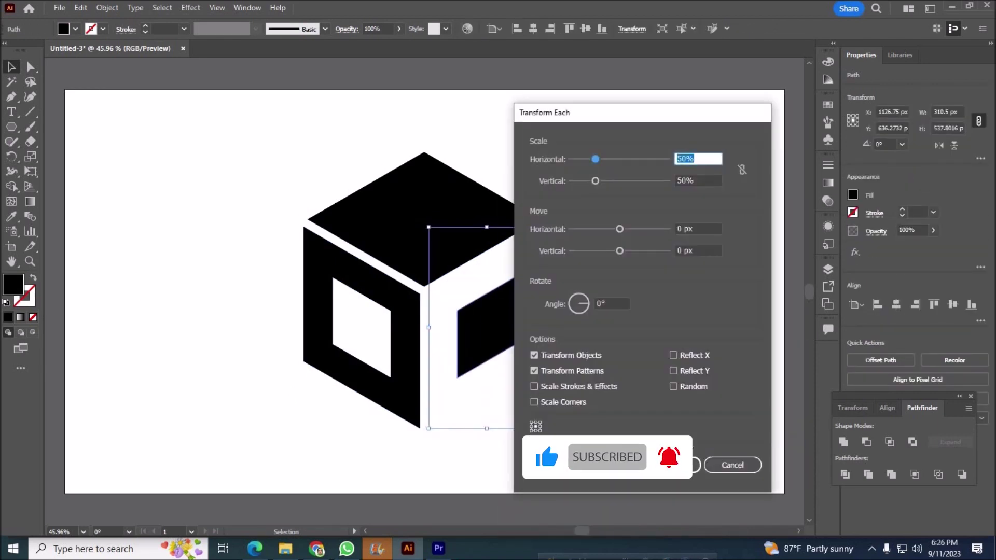
pyautogui.click(602, 465)
pyautogui.click(11, 186)
pyautogui.click(63, 29)
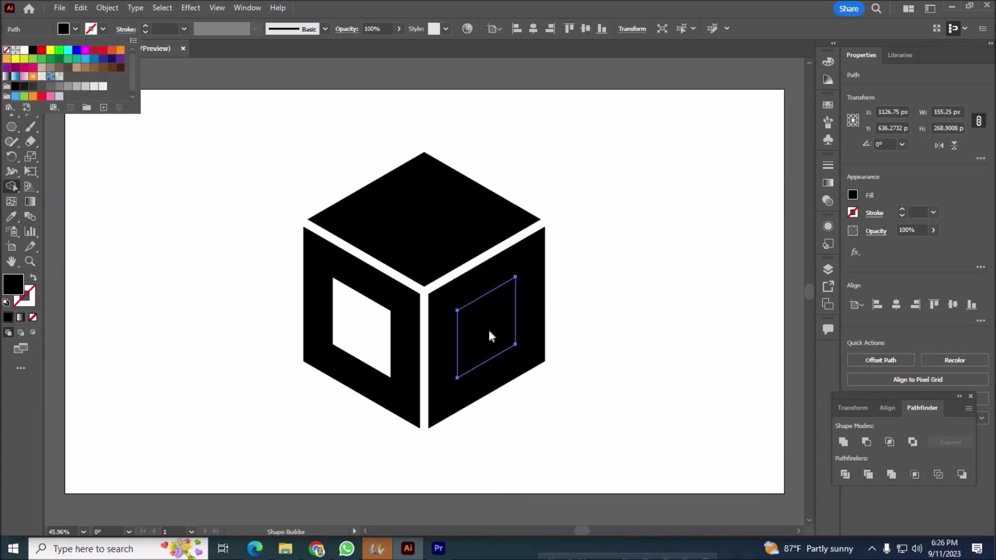
pyautogui.press('/')
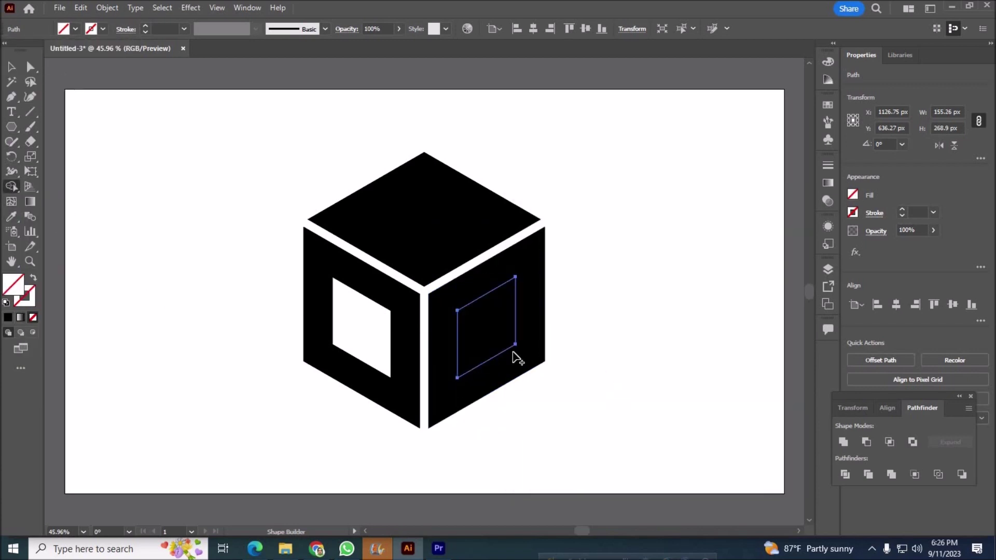
pyautogui.click(76, 29)
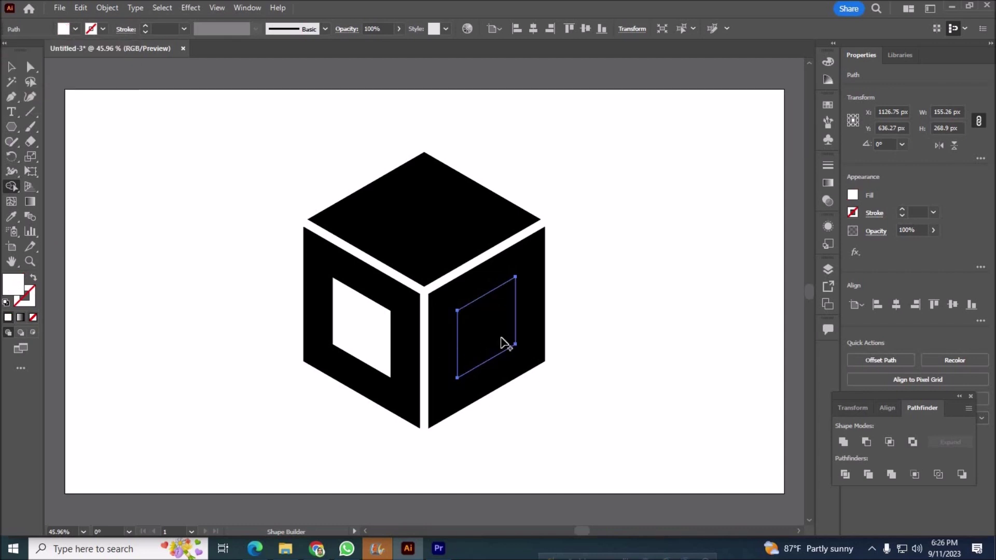
pyautogui.press('v')
pyautogui.click(151, 247)
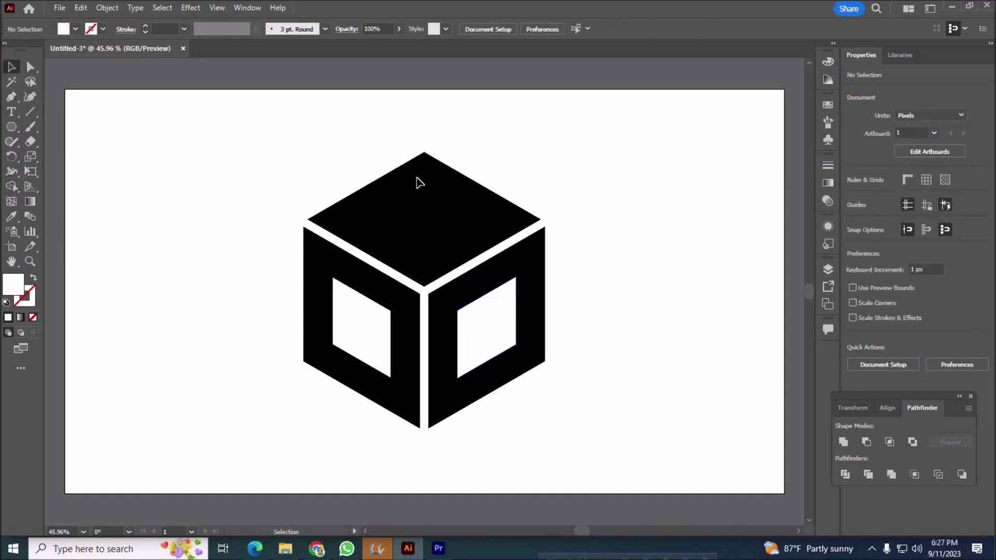
# - Merge the two top triangles into one diamond with the Shape Builder tool
pyautogui.click(418, 182)
pyautogui.click(662, 256)
pyautogui.click(424, 197)
pyautogui.click(334, 132)
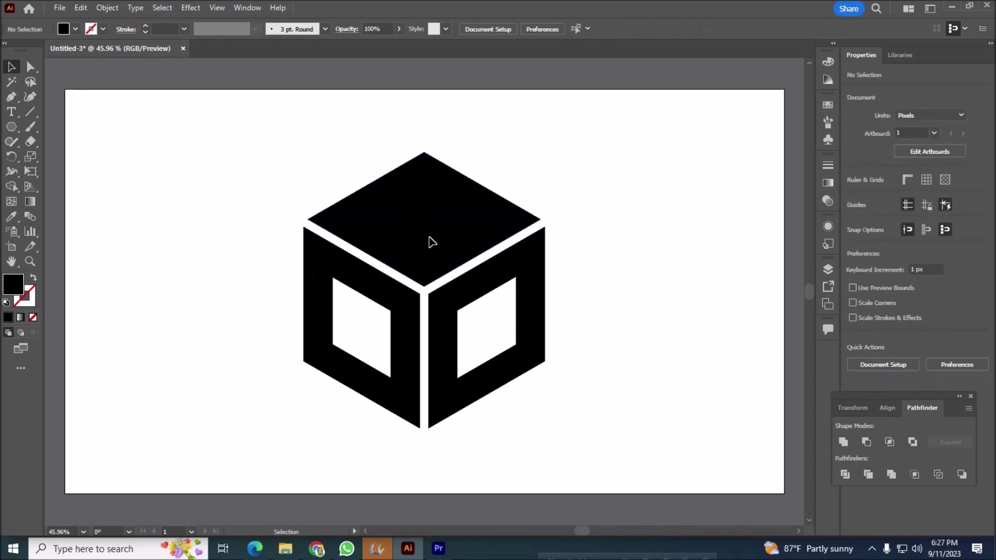
pyautogui.moveTo(609, 260); pyautogui.dragTo(87, 219)
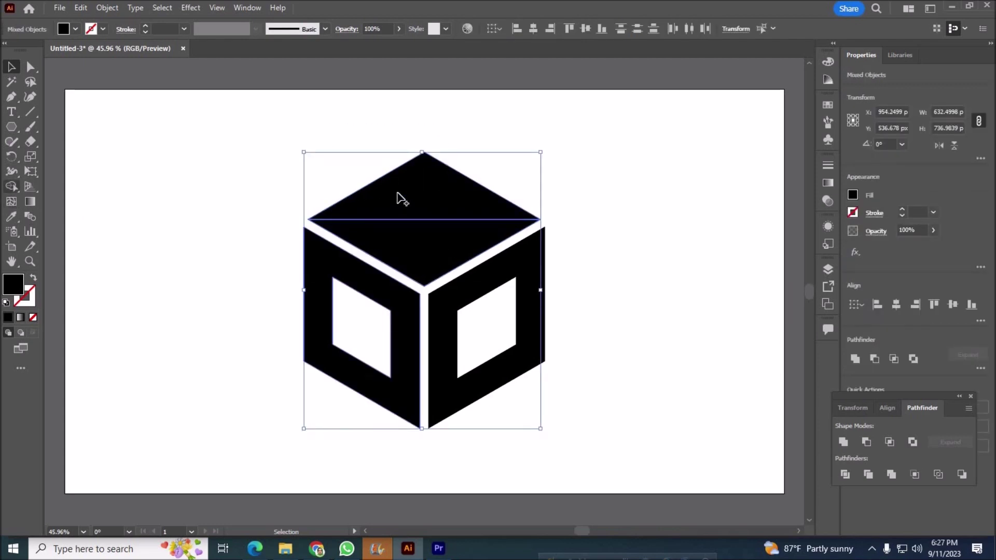
pyautogui.moveTo(392, 201); pyautogui.dragTo(396, 244)
pyautogui.click(428, 240)
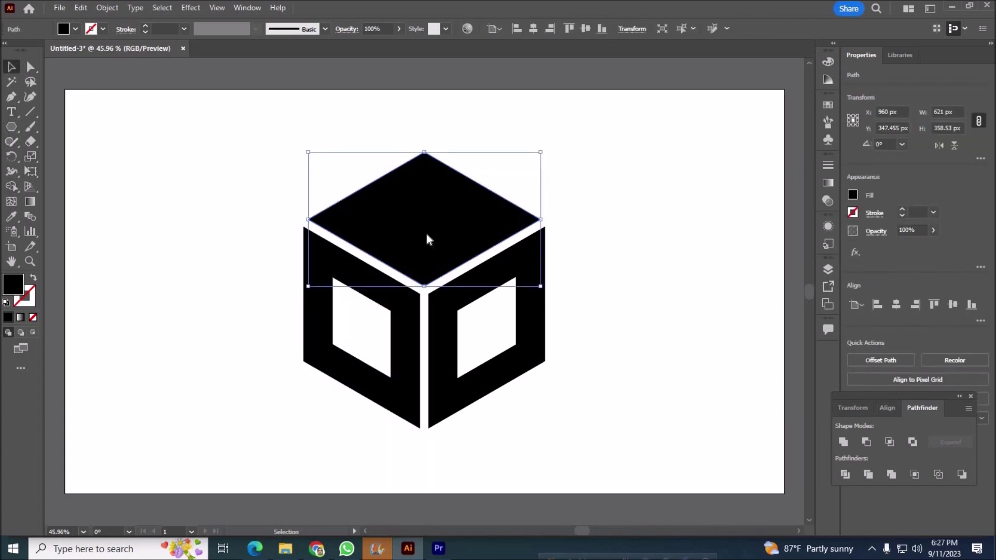
pyautogui.rightClick(427, 236)
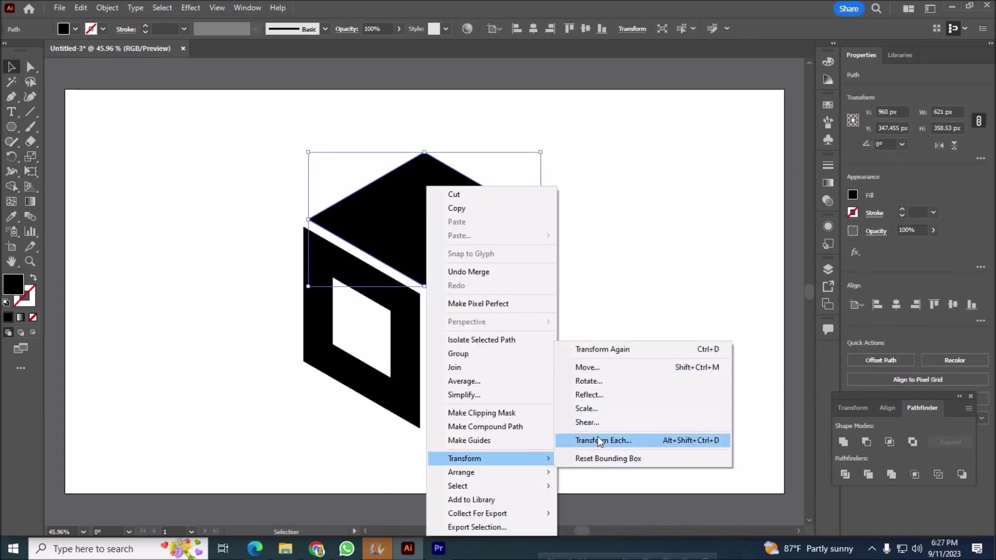
# - Add a white-filled 50% scaled copy inside the top diamond
pyautogui.click(603, 440)
pyautogui.click(605, 468)
pyautogui.click(12, 187)
pyautogui.click(63, 28)
pyautogui.click(24, 50)
pyautogui.press('Escape')
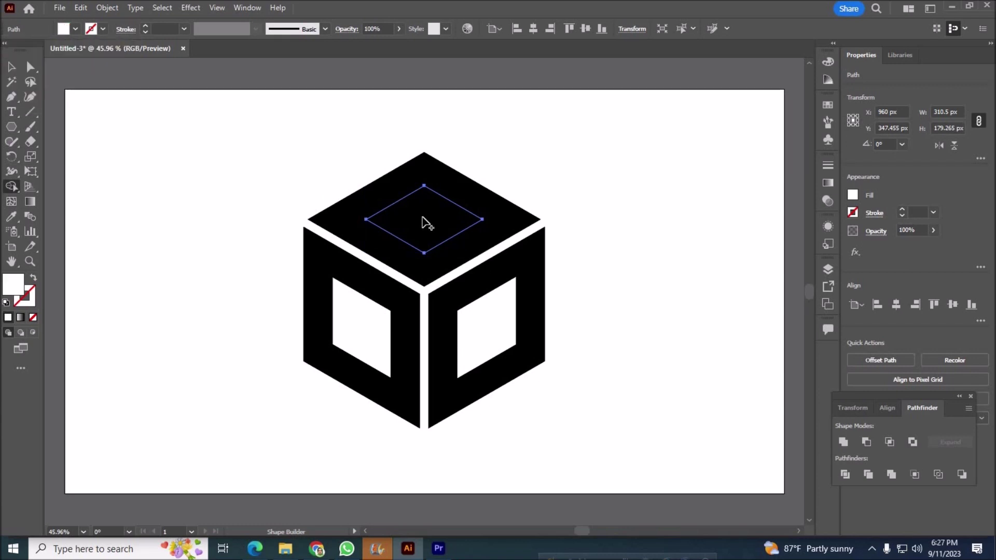
pyautogui.hotkey('ctrl', 'shift', 'a')
pyautogui.press('v')
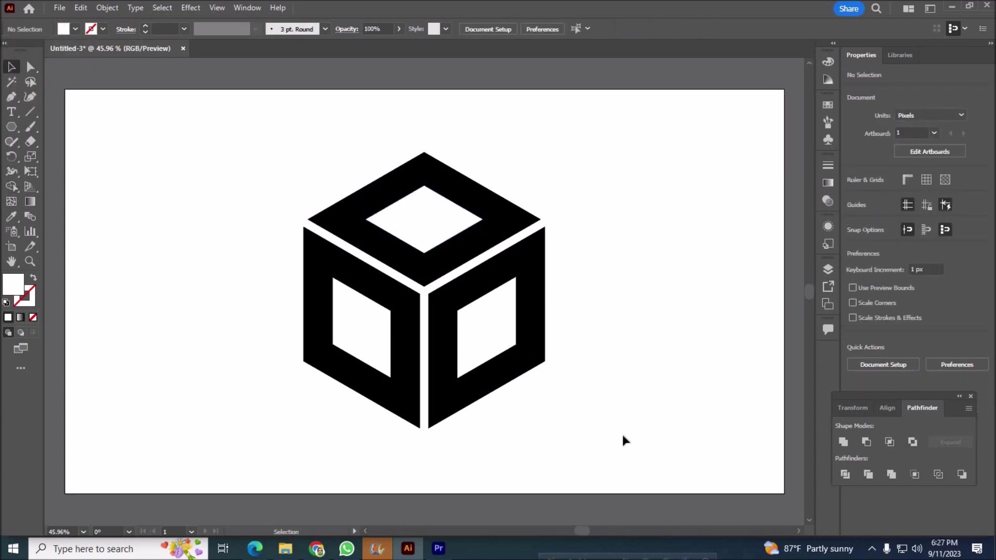
# - Apply a white-to-black gradient to the entire cube
pyautogui.hotkey('ctrl', 'a')
pyautogui.hotkey('ctrl', 'F9')
pyautogui.press('.')
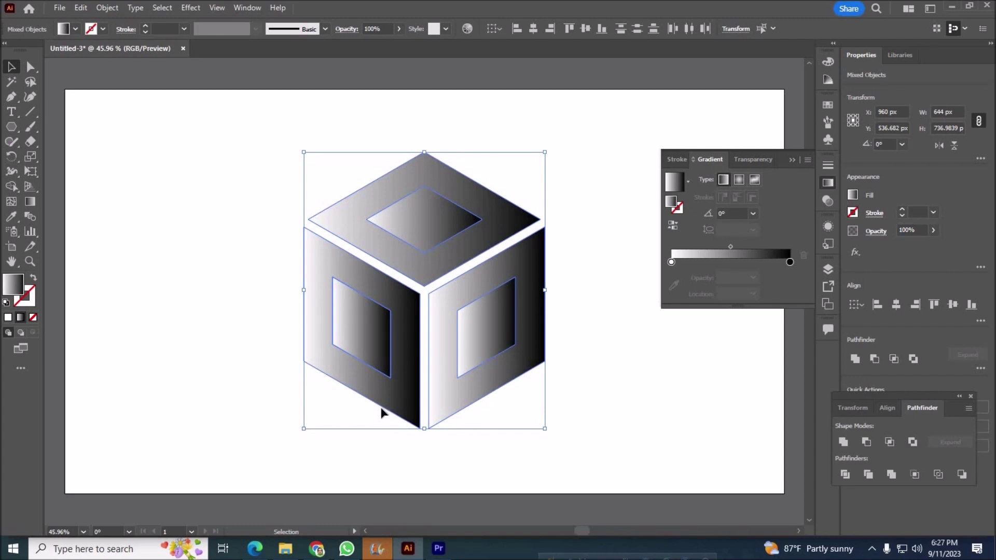
# - Fill the left face's inner square with white
pyautogui.click(398, 427)
pyautogui.click(386, 363)
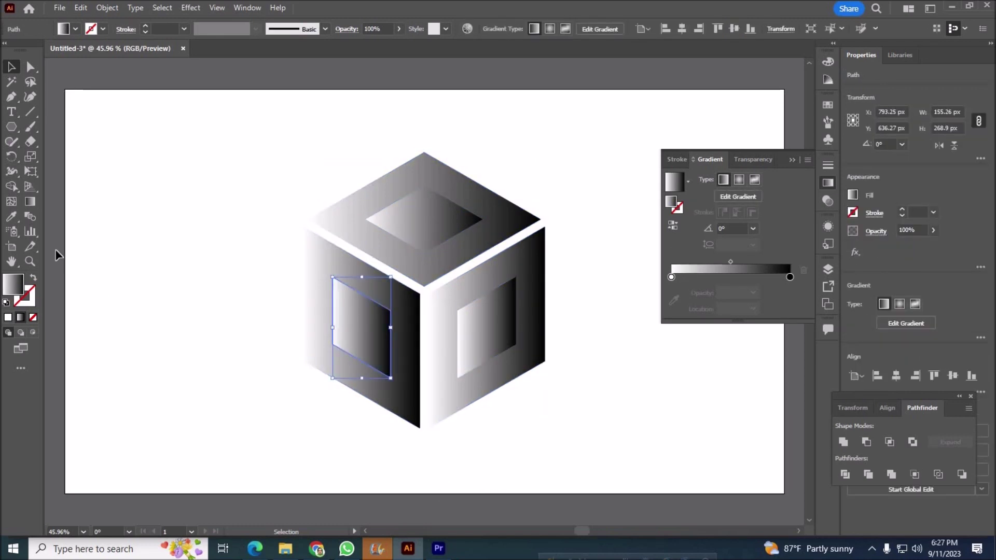
pyautogui.click(74, 29)
pyautogui.click(9, 51)
# - Fill the top inner diamond with white
pyautogui.click(447, 230)
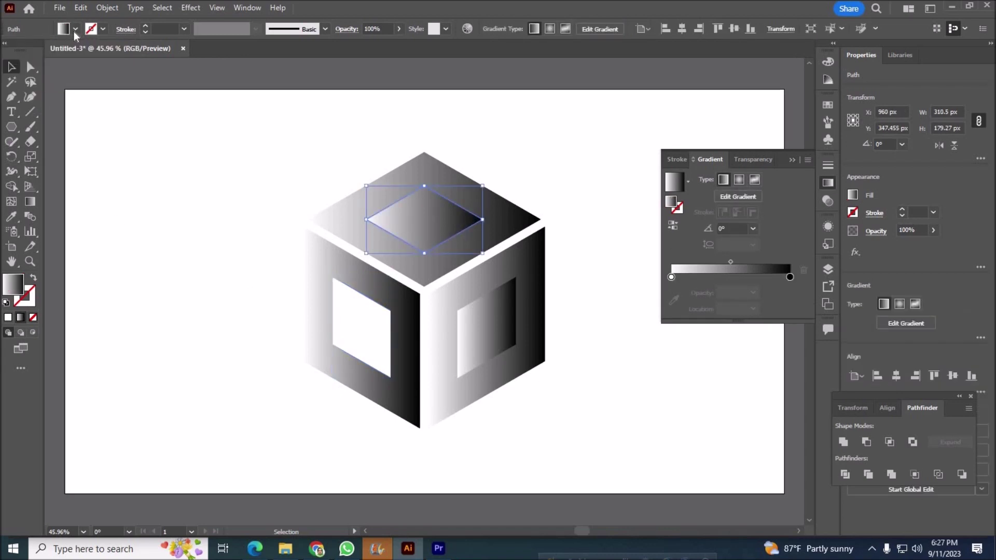
pyautogui.click(74, 29)
pyautogui.click(7, 51)
pyautogui.press('Escape')
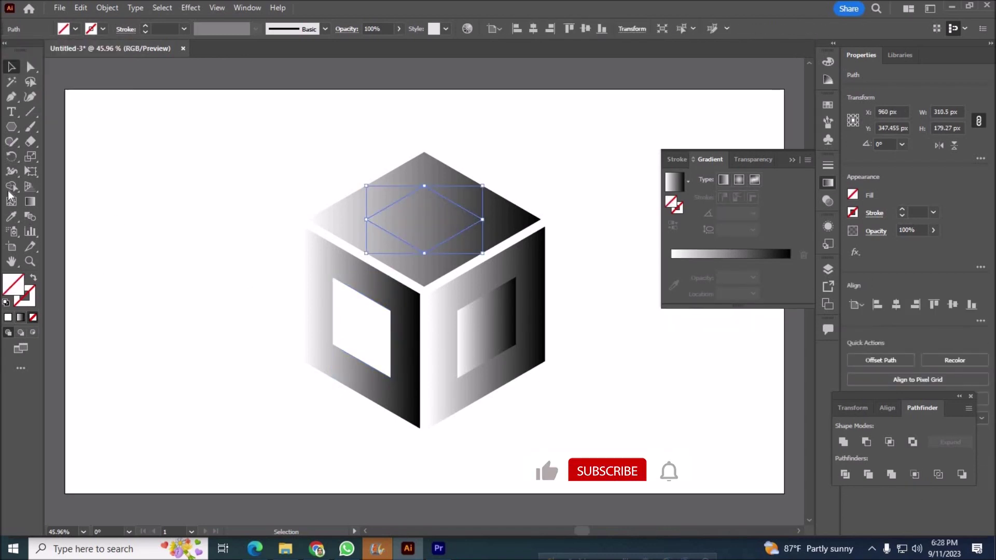
pyautogui.hotkey('shift', 'm')
pyautogui.click(75, 29)
pyautogui.click(22, 51)
pyautogui.press('Escape')
pyautogui.press('v')
# - Remove the fill from the right face's inner rectangle
pyautogui.click(496, 340)
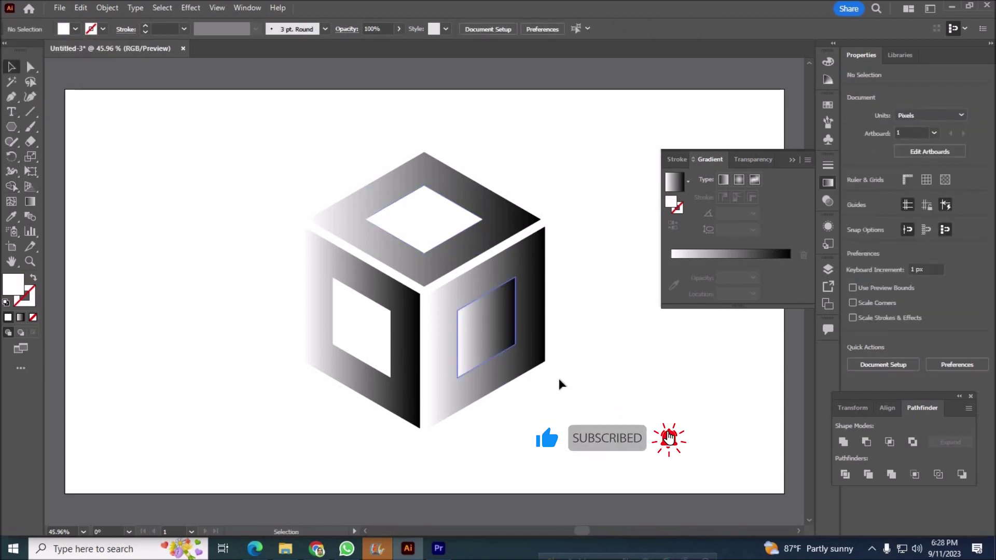
pyautogui.click(75, 30)
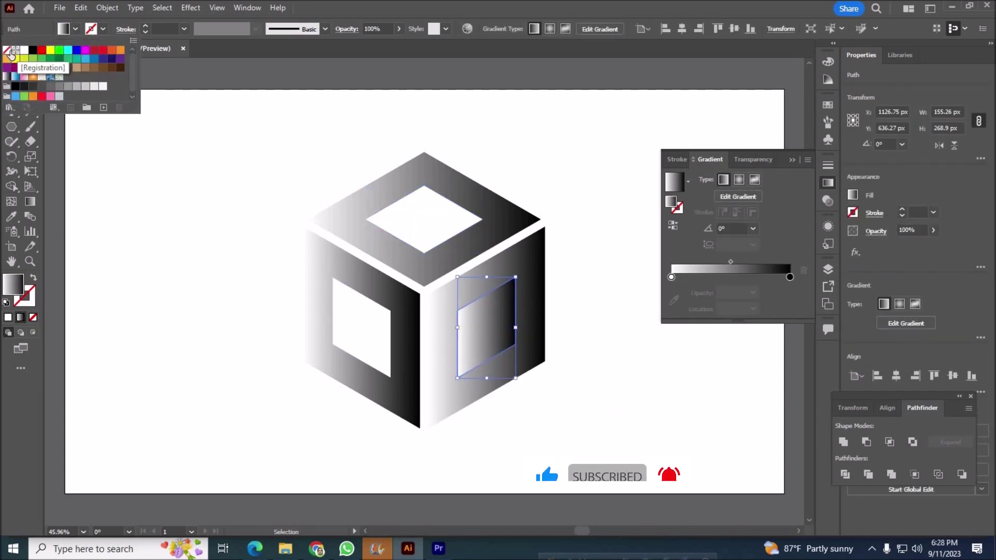
pyautogui.click(7, 50)
pyautogui.click(153, 322)
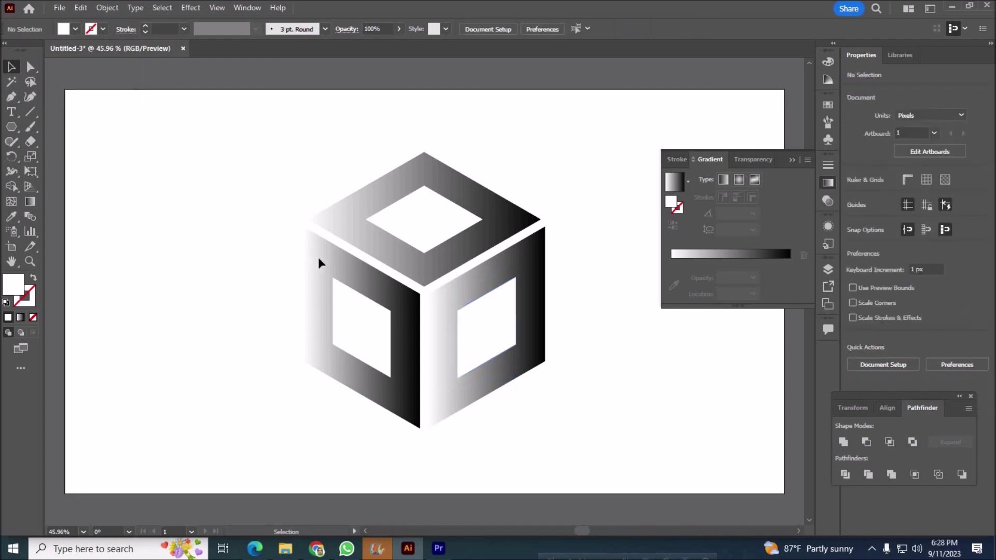
pyautogui.click(319, 257)
# - Set the gradient's starting stop to a deep orange
pyautogui.doubleClick(671, 276)
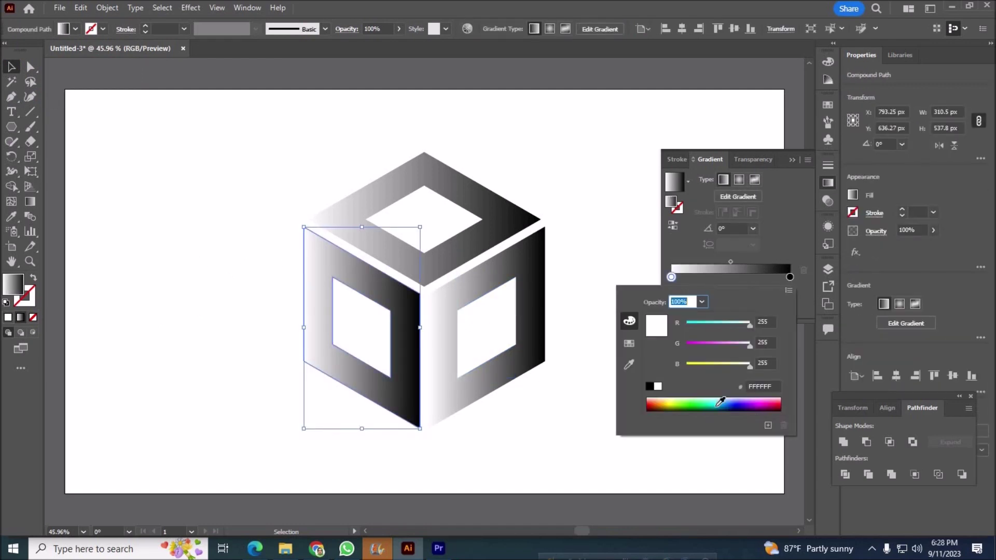
pyautogui.click(629, 343)
pyautogui.click(743, 318)
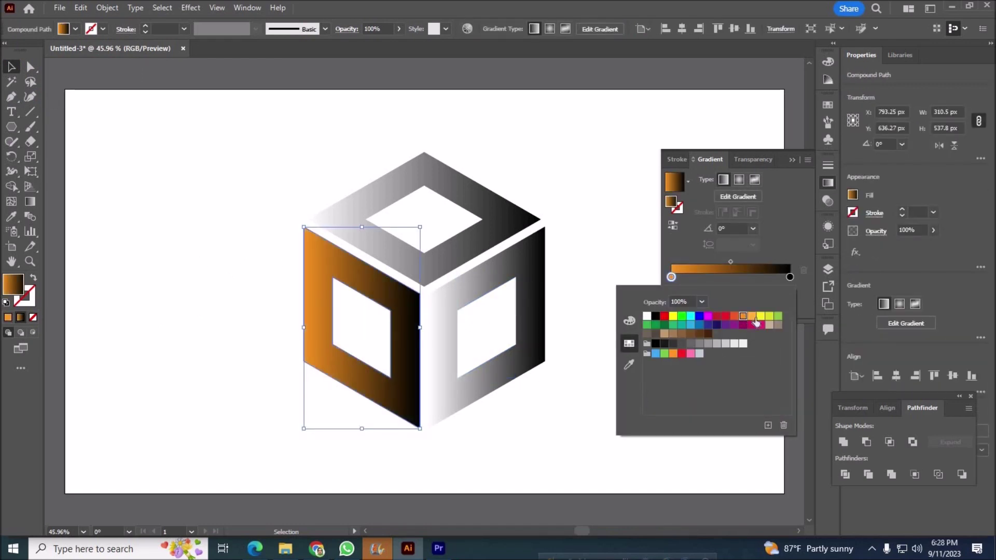
pyautogui.click(752, 317)
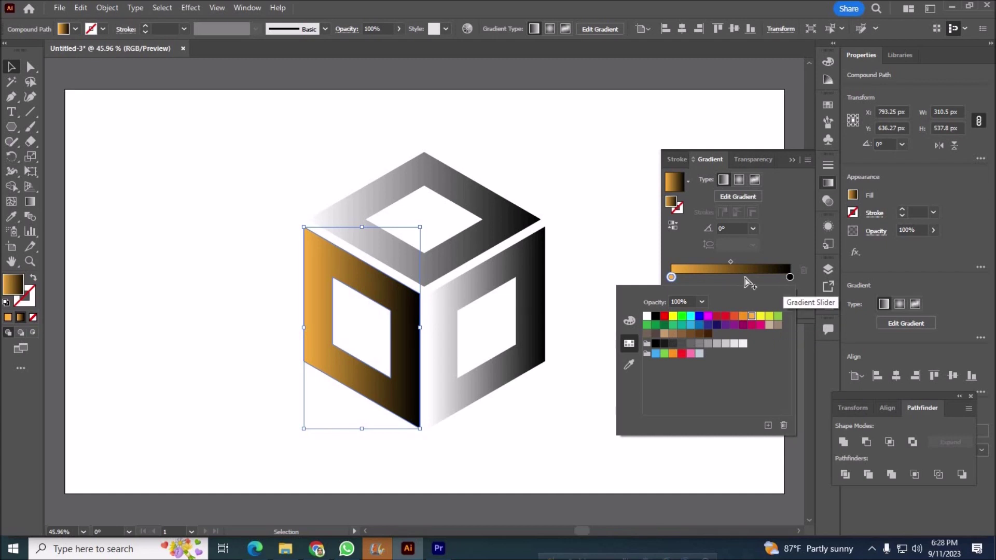
pyautogui.press('Escape')
pyautogui.doubleClick(671, 277)
pyautogui.click(629, 321)
pyautogui.moveTo(726, 345); pyautogui.dragTo(719, 345)
# - Set the gradient's end stop to dark brown
pyautogui.doubleClick(789, 276)
pyautogui.click(629, 343)
pyautogui.click(743, 316)
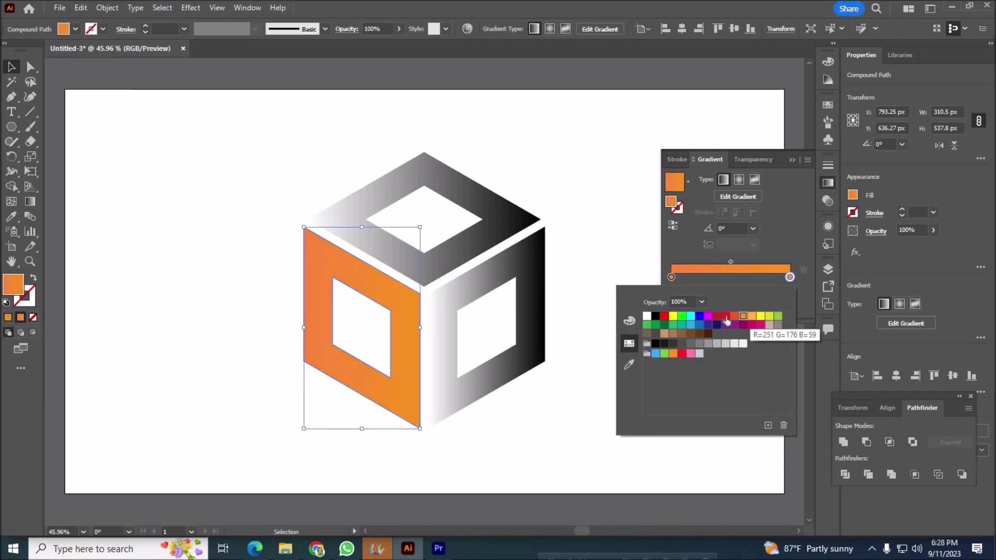
pyautogui.click(725, 316)
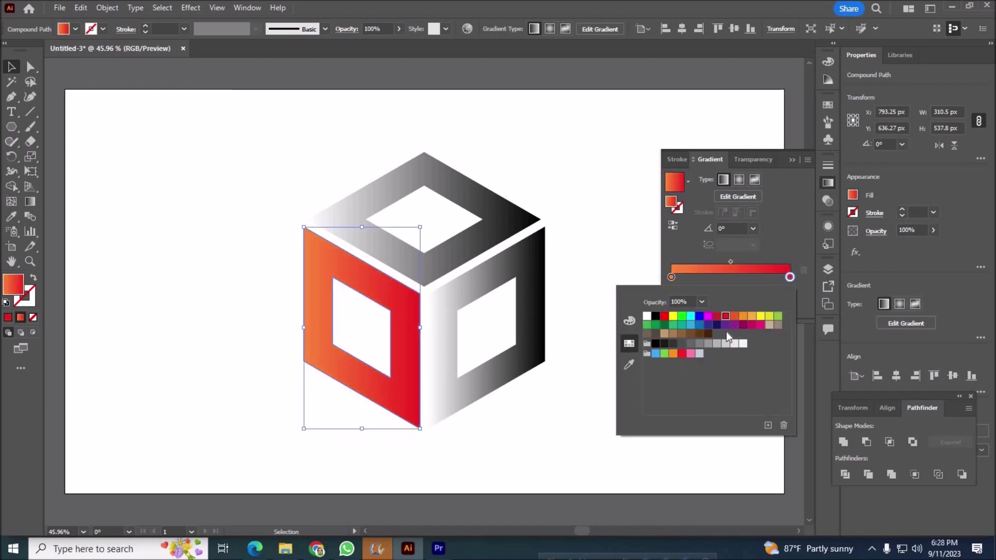
pyautogui.click(681, 334)
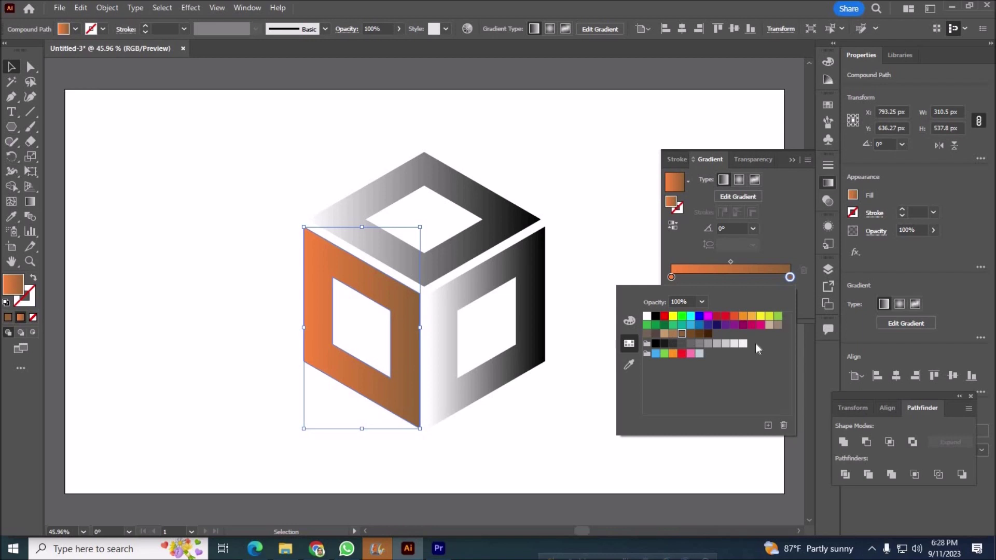
pyautogui.click(673, 335)
pyautogui.click(664, 333)
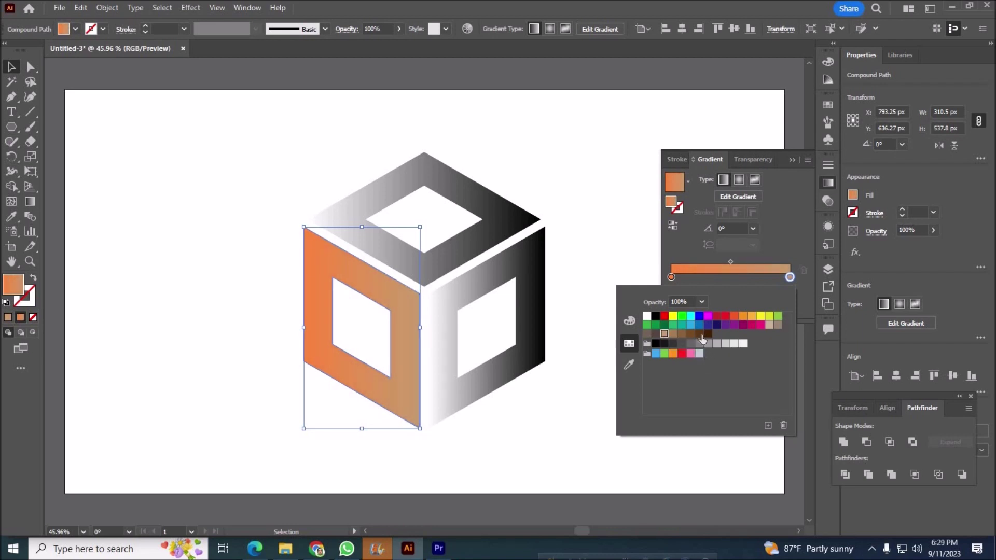
pyautogui.click(708, 334)
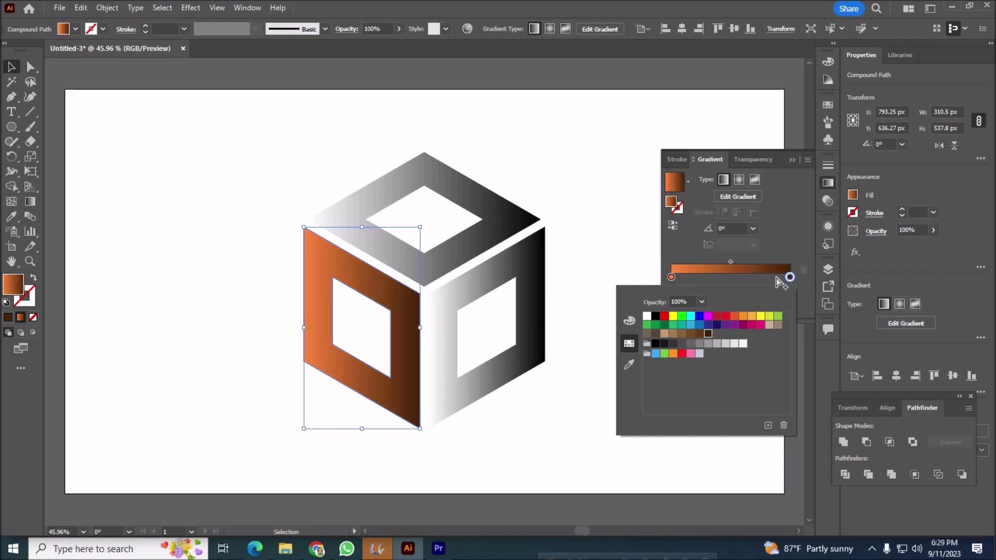
# - Add a middle orange stop, adjust the blend midpoints, and run the gradient diagonally across the left face
pyautogui.click(720, 277)
pyautogui.moveTo(719, 277)
pyautogui.mouseDown()
pyautogui.moveTo(691, 277)
pyautogui.moveTo(735, 277)
pyautogui.mouseUp()
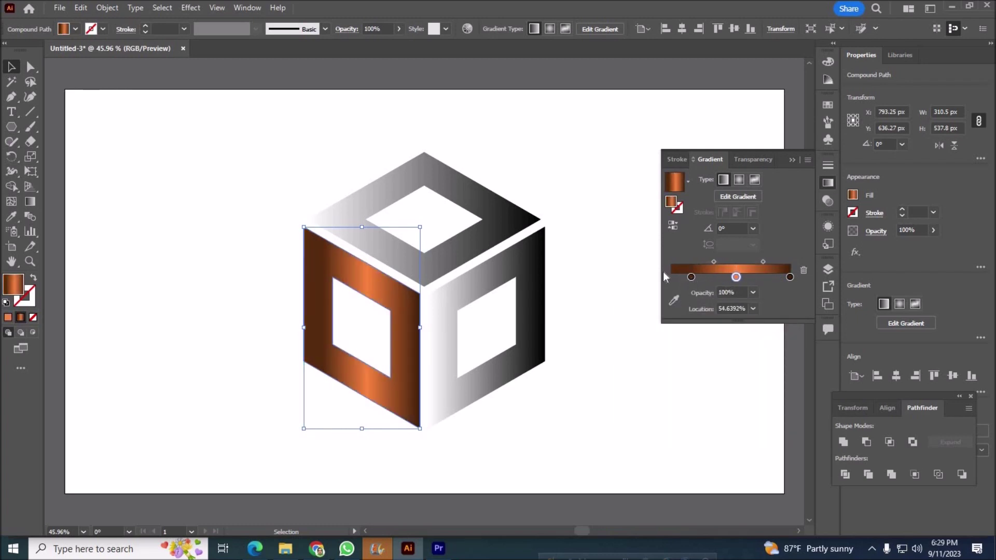
pyautogui.moveTo(662, 272); pyautogui.dragTo(665, 277)
pyautogui.moveTo(762, 262); pyautogui.dragTo(779, 261)
pyautogui.moveTo(704, 262); pyautogui.dragTo(697, 261)
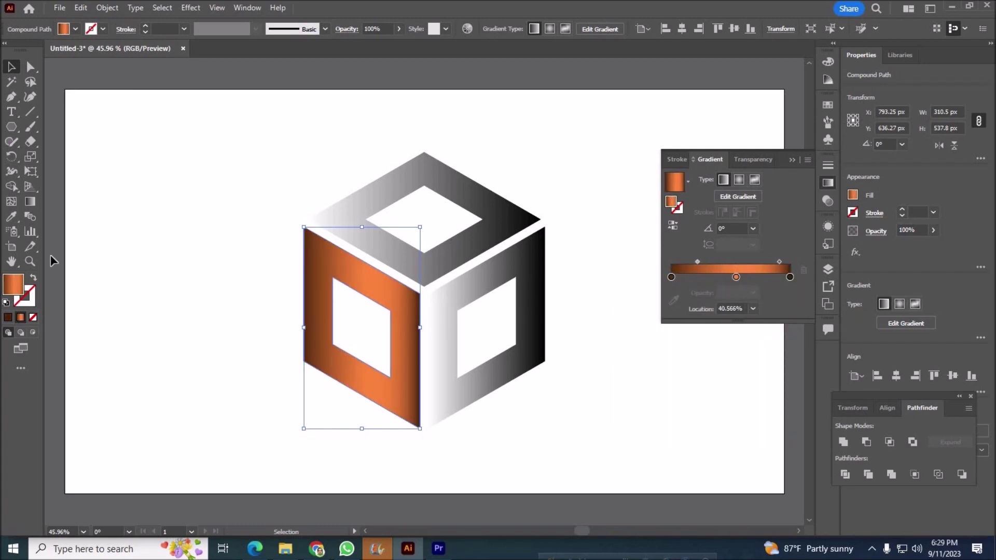
pyautogui.moveTo(216, 207)
pyautogui.mouseDown()
pyautogui.moveTo(456, 438)
pyautogui.moveTo(483, 427)
pyautogui.mouseUp()
# - Eyedrop the orange gradient onto the right face and angle it diagonally across the face
pyautogui.press('v')
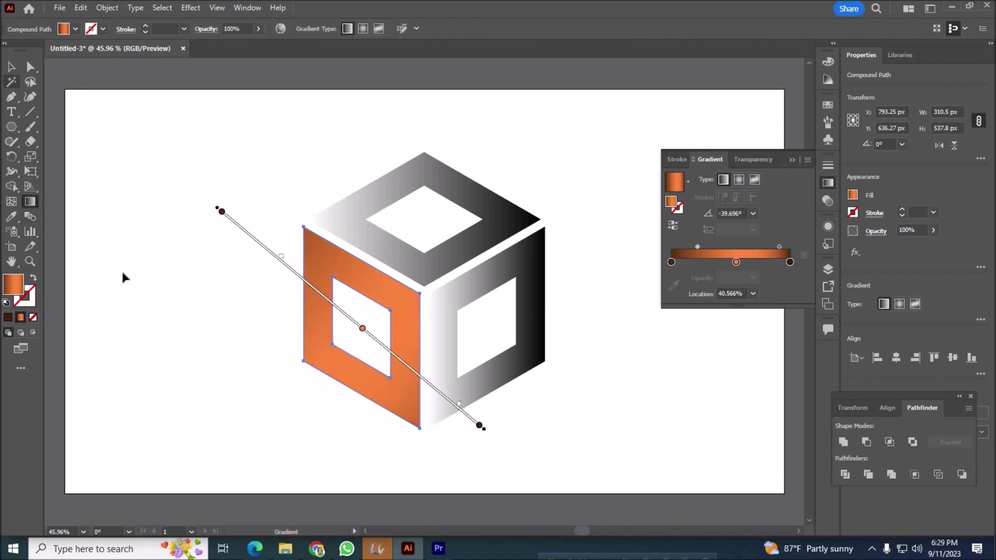
pyautogui.click(124, 276)
pyautogui.click(463, 397)
pyautogui.press('i')
pyautogui.click(413, 295)
pyautogui.press('v')
pyautogui.press('g')
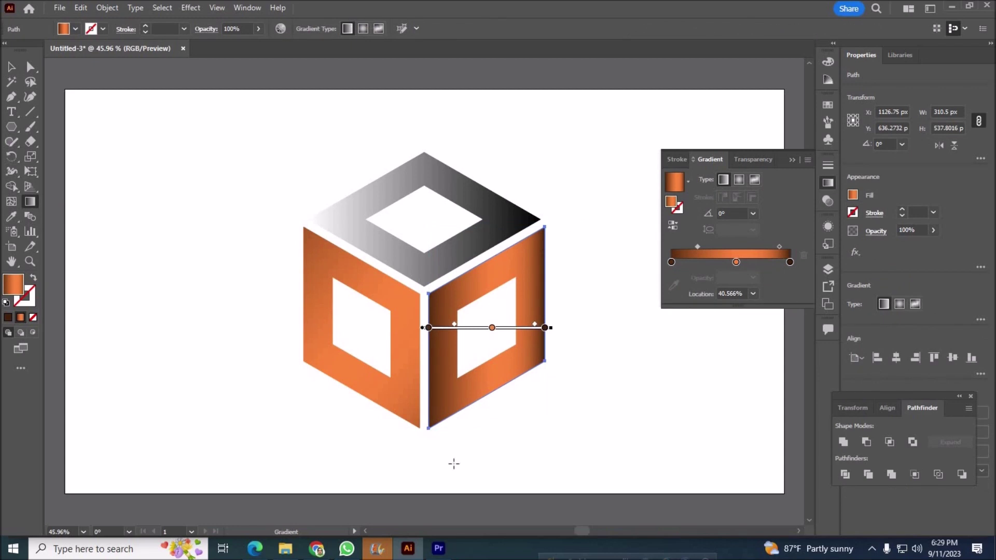
pyautogui.moveTo(454, 463); pyautogui.dragTo(581, 220)
# - Copy the left face's orange gradient onto the top face, running top to bottom
pyautogui.press('v')
pyautogui.click(322, 215)
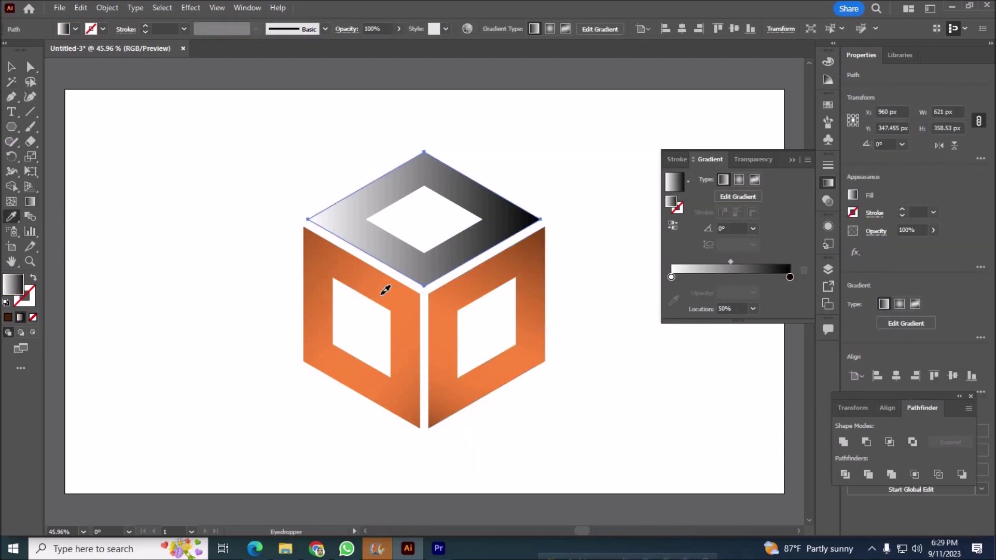
pyautogui.press('i')
pyautogui.click(382, 287)
pyautogui.press('g')
pyautogui.moveTo(489, 132); pyautogui.dragTo(429, 334)
pyautogui.press('v')
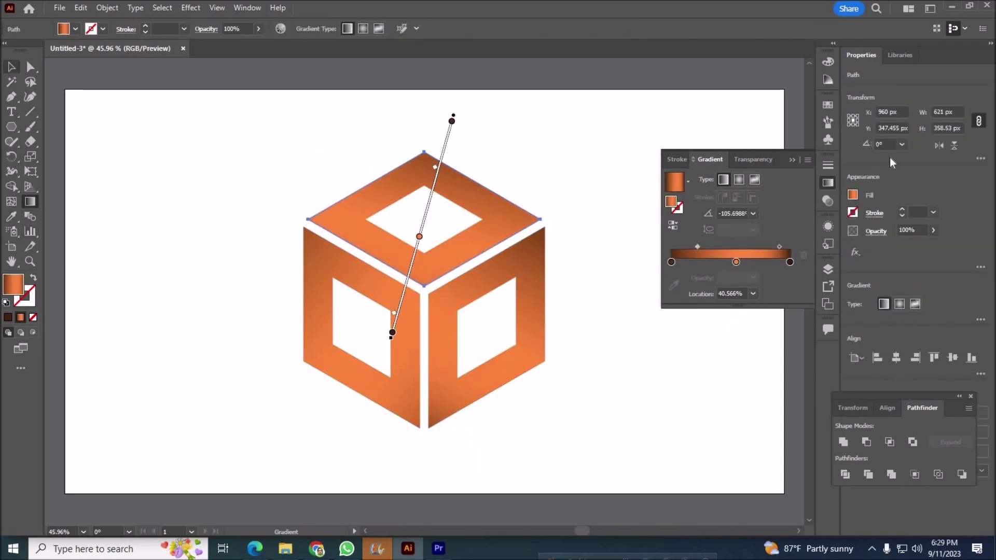
pyautogui.click(587, 460)
pyautogui.hotkey('ctrl', 'a')
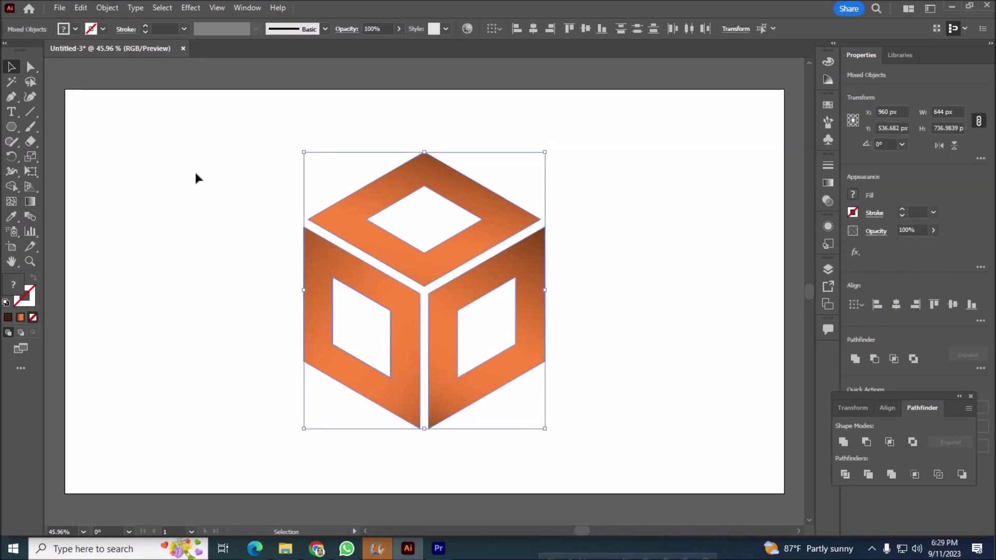
# - Select all the cube faces and preview the Stylize > Drop Shadow settings, then cancel
pyautogui.click(195, 170)
pyautogui.hotkey('ctrl', 'a')
pyautogui.click(191, 8)
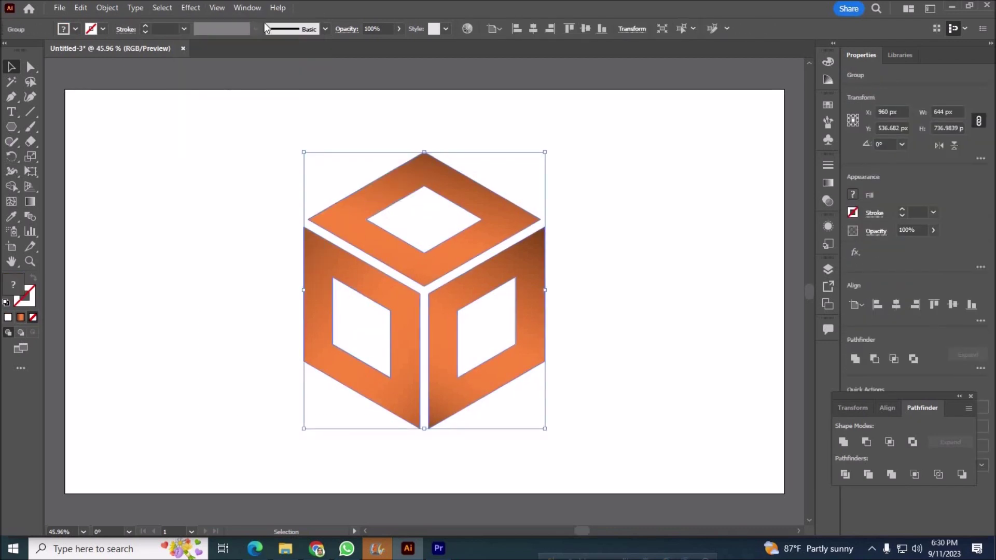
pyautogui.click(191, 8)
pyautogui.click(363, 167)
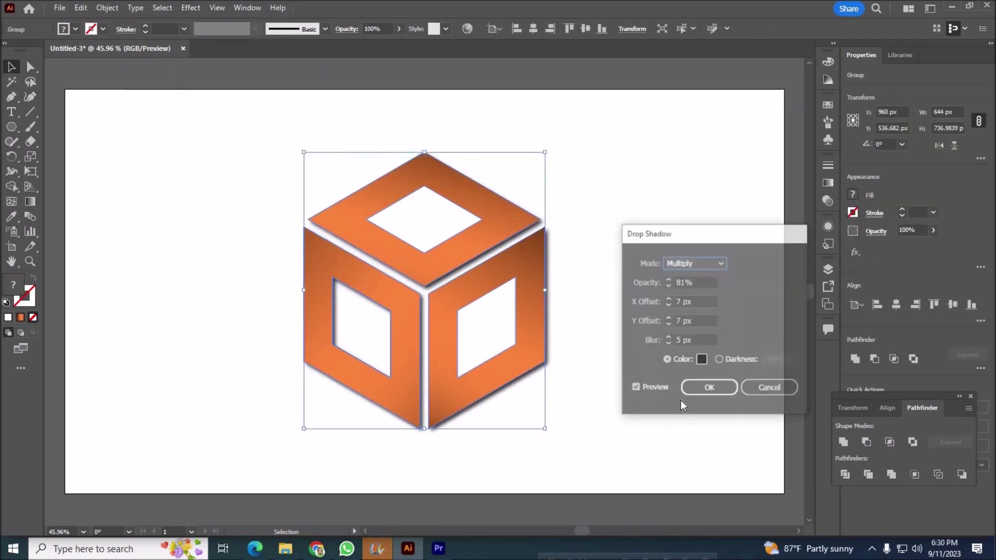
pyautogui.click(763, 391)
# - Reselect the cube and ungroup its faces
pyautogui.click(583, 409)
pyautogui.hotkey('ctrl', 'a')
pyautogui.click(12, 186)
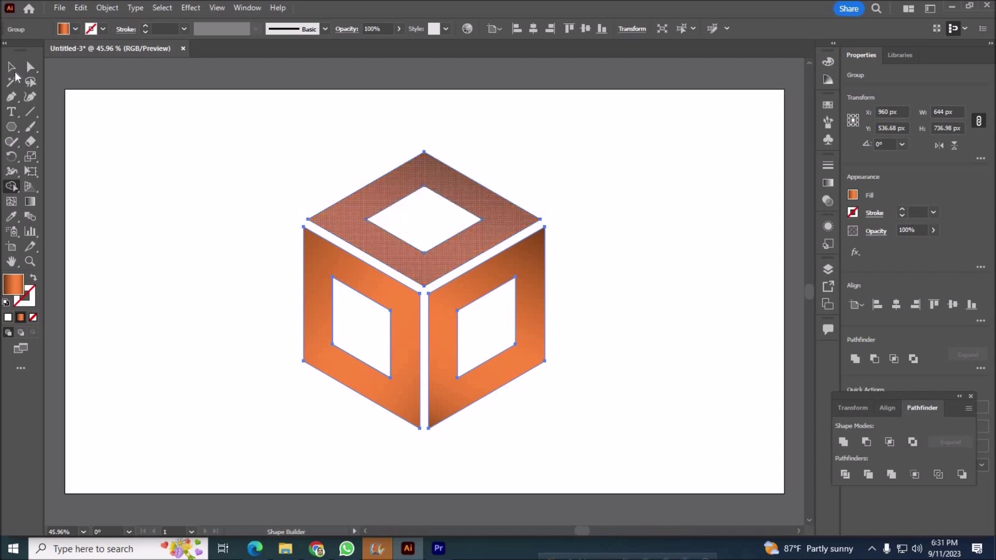
pyautogui.press('v')
pyautogui.rightClick(453, 369)
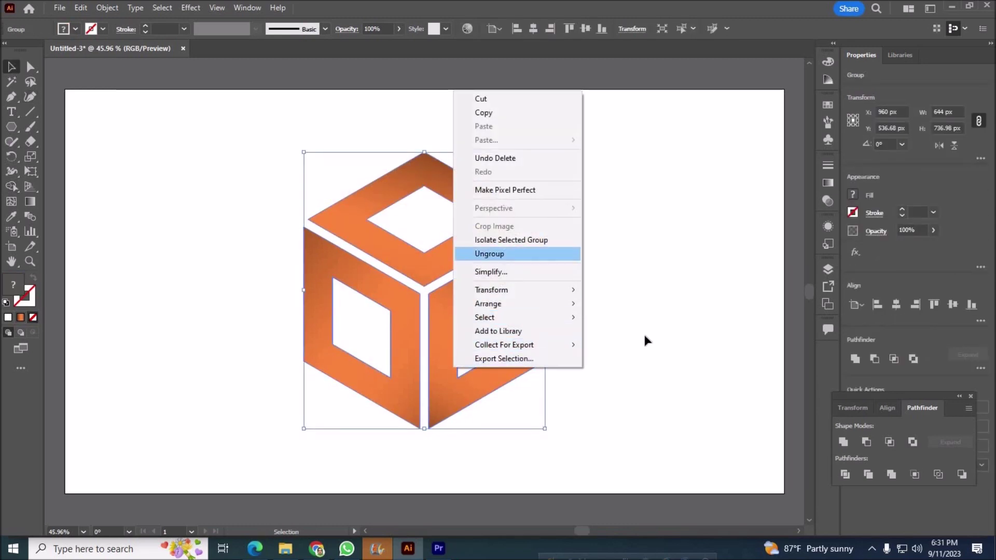
pyautogui.click(493, 251)
# - Regroup the three faces and apply a Drop Shadow: Multiply, 81%, 7 px offsets, 5 px blur
pyautogui.click(549, 437)
pyautogui.hotkey('ctrl', 'a')
pyautogui.rightClick(492, 310)
pyautogui.click(487, 266)
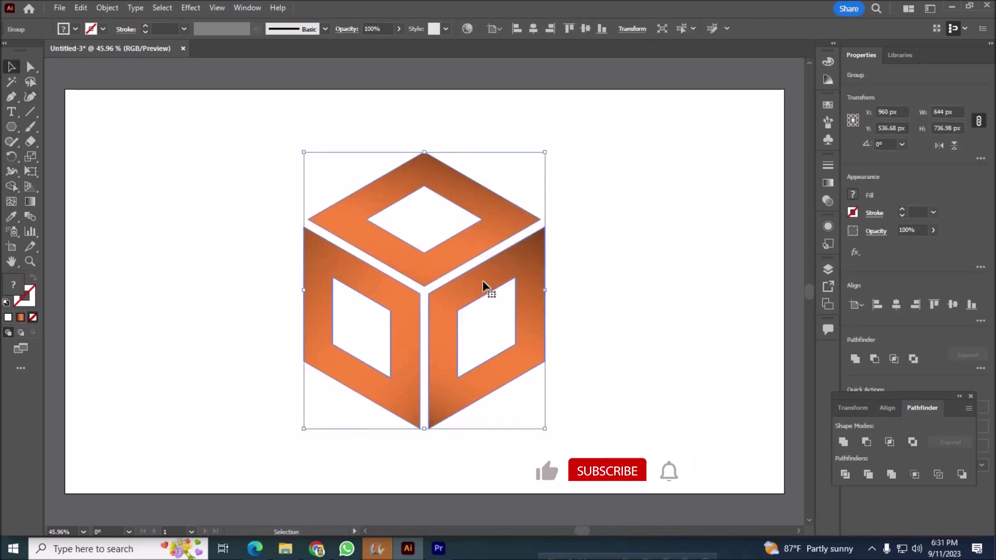
pyautogui.click(190, 7)
pyautogui.click(354, 152)
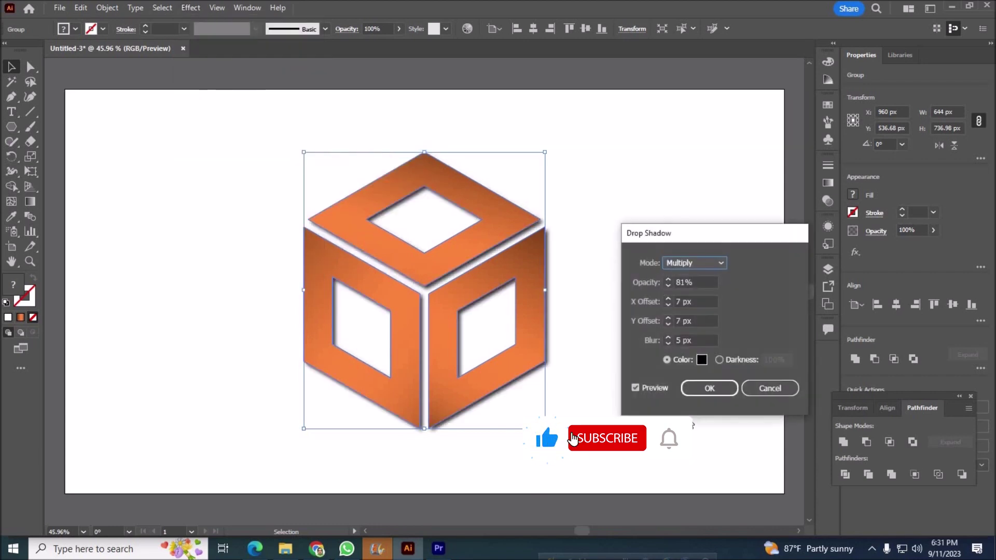
pyautogui.click(707, 387)
pyautogui.hotkey('ctrl', 'shift', 'a')
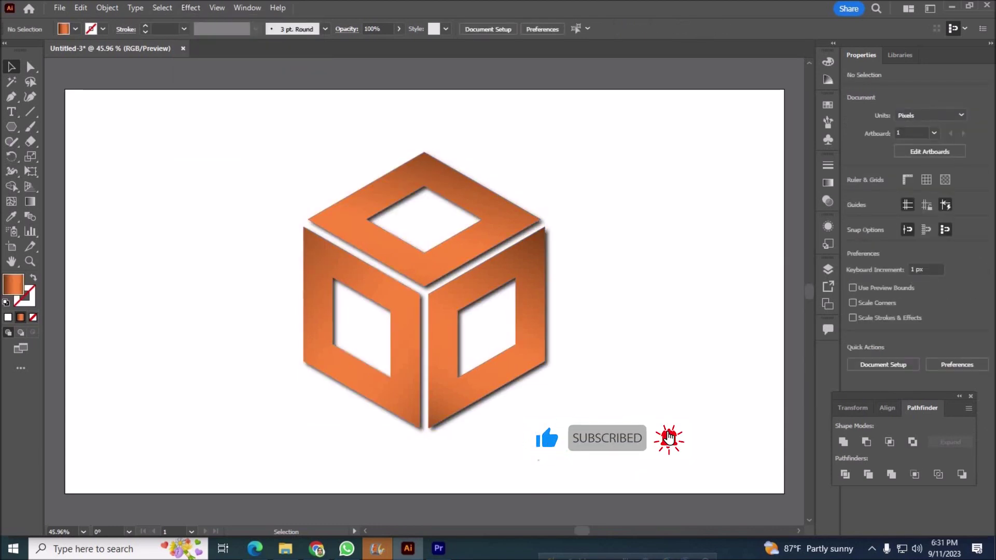
pyautogui.click(461, 345)
# - Nudge the cube up and draw a pink artboard-sized rectangle
pyautogui.moveTo(245, 152); pyautogui.dragTo(629, 395)
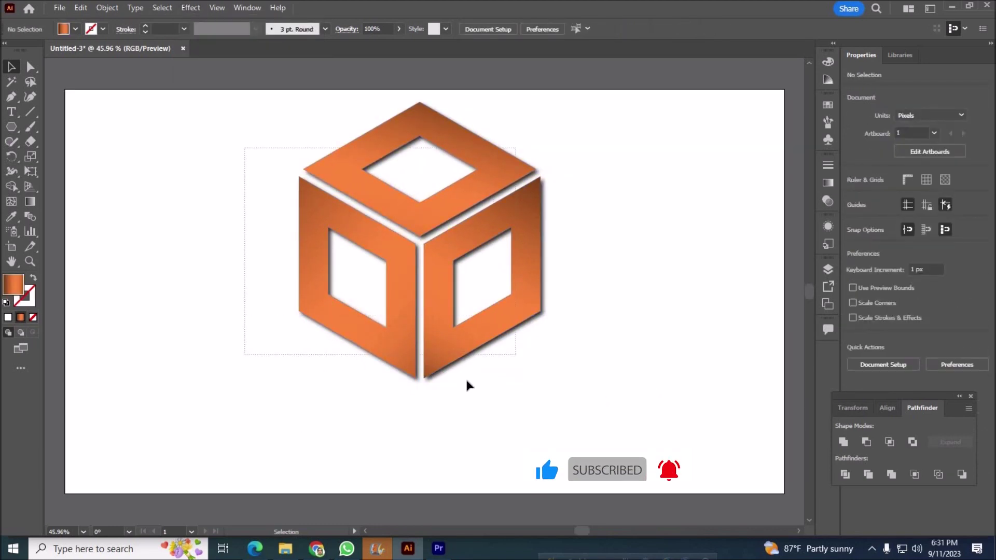
pyautogui.hotkey('ctrl', 'shift', 'a')
pyautogui.press('m')
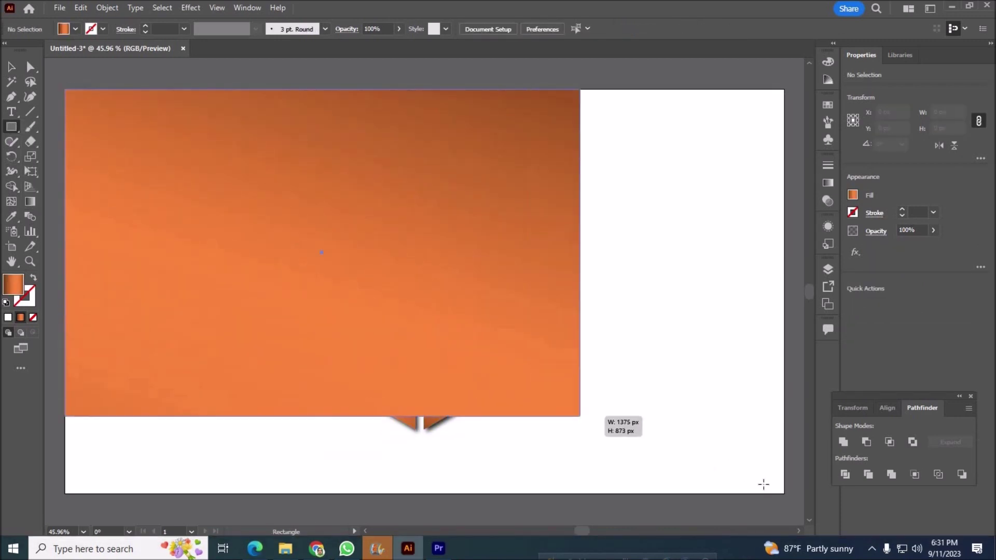
pyautogui.moveTo(65, 89); pyautogui.dragTo(784, 492)
pyautogui.click(75, 28)
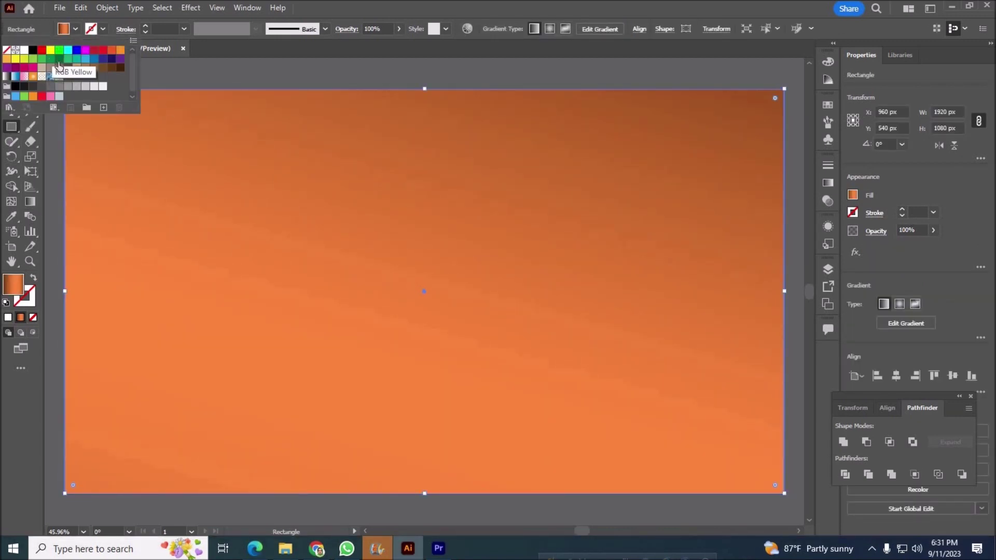
pyautogui.click(54, 89)
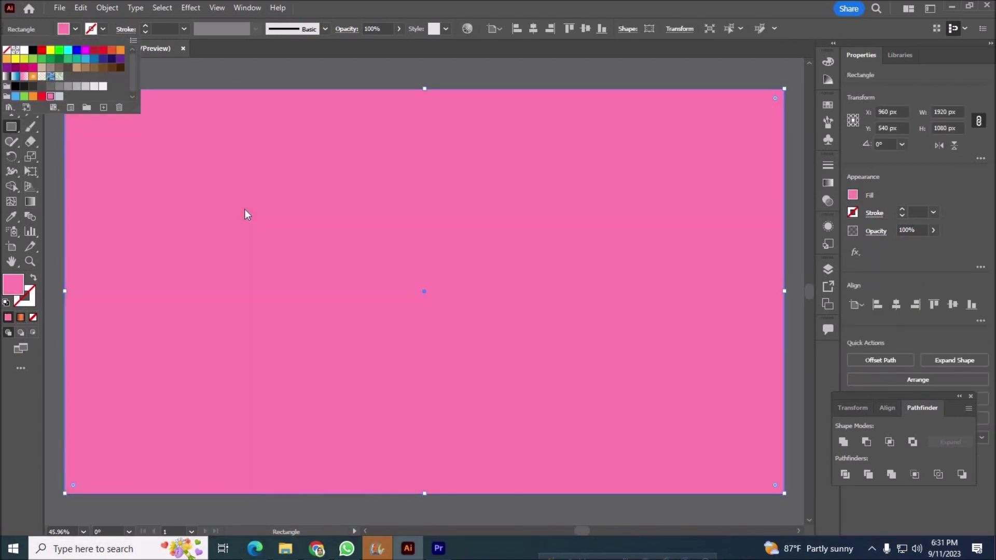
# - Send the rectangle behind the cube and fill it with brown
pyautogui.press('v')
pyautogui.rightClick(172, 197)
pyautogui.click(363, 513)
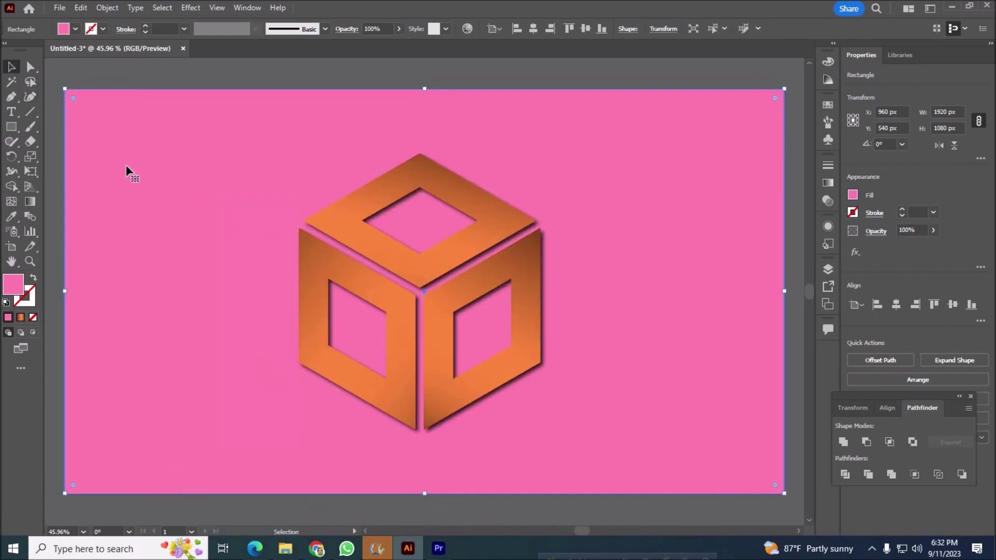
pyautogui.click(75, 29)
pyautogui.click(102, 68)
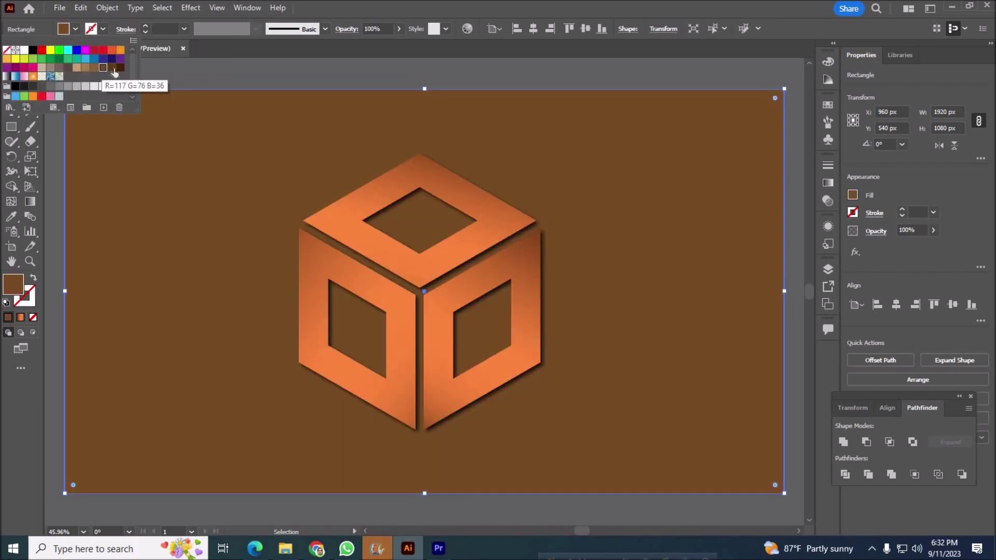
# - Fill the background with the Sky gradient, running vertically from dark blue top to light bottom
pyautogui.click(120, 68)
pyautogui.click(15, 76)
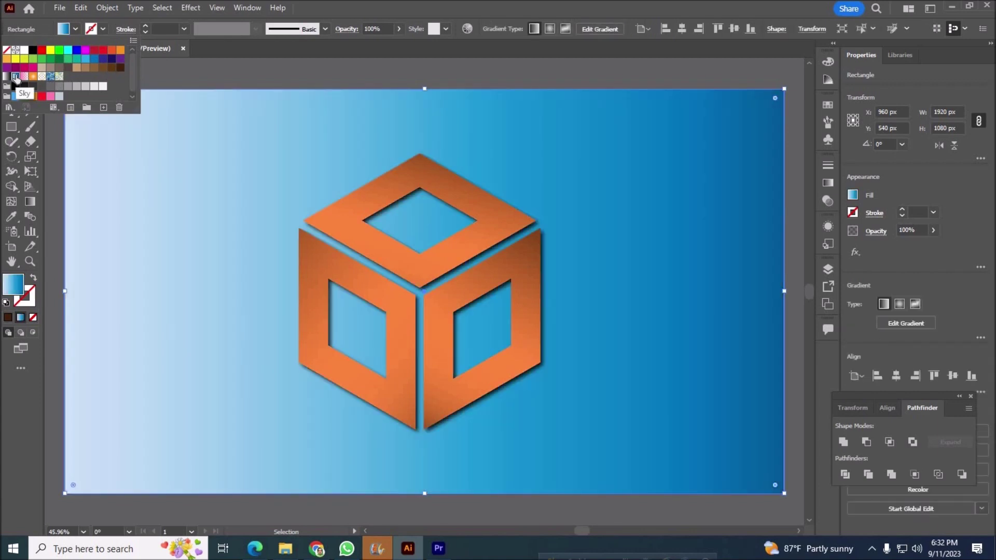
pyautogui.click(104, 231)
pyautogui.click(30, 201)
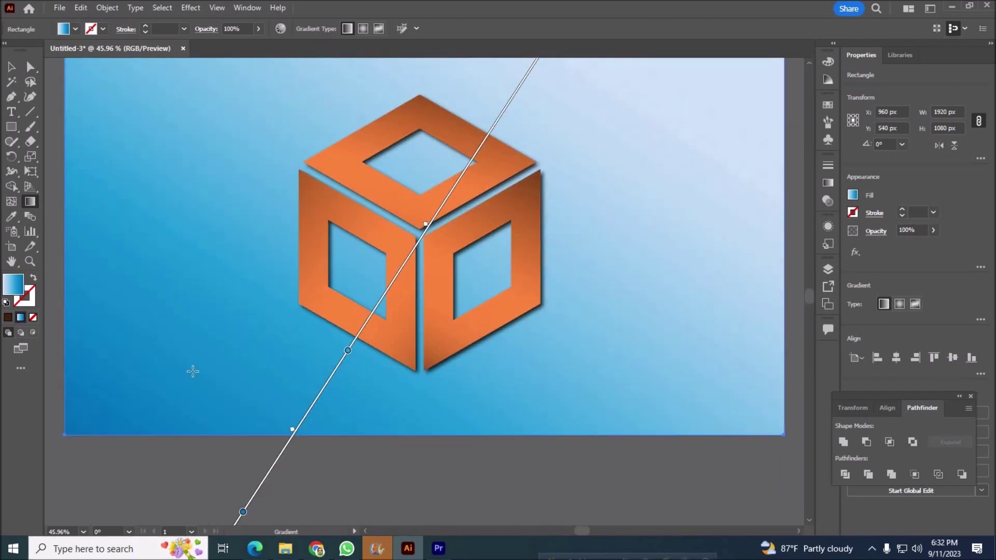
pyautogui.moveTo(187, 375)
pyautogui.mouseDown()
pyautogui.moveTo(314, 300)
pyautogui.moveTo(712, 122)
pyautogui.mouseUp()
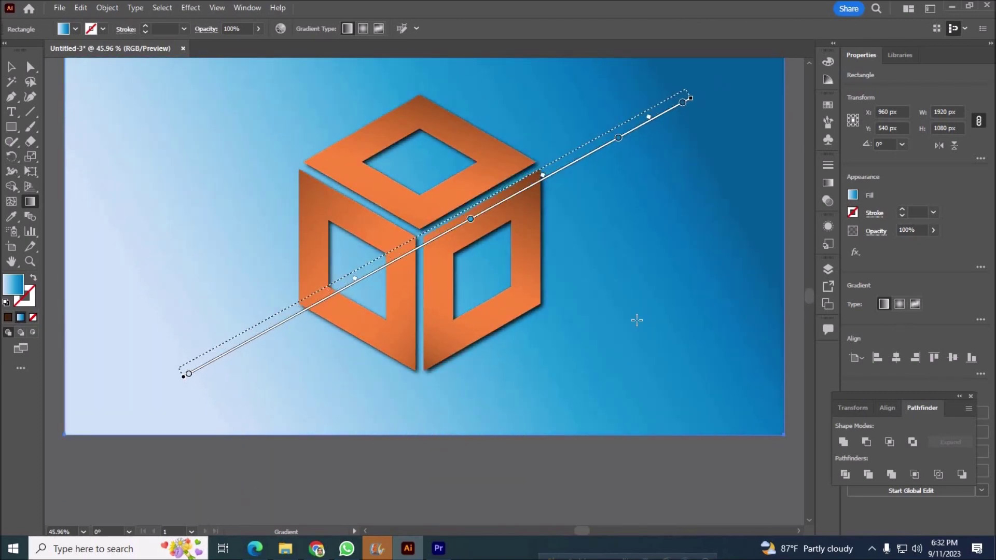
pyautogui.moveTo(571, 79); pyautogui.dragTo(581, 400)
pyautogui.moveTo(422, 82); pyautogui.dragTo(423, 445)
pyautogui.moveTo(315, 469); pyautogui.dragTo(317, 230)
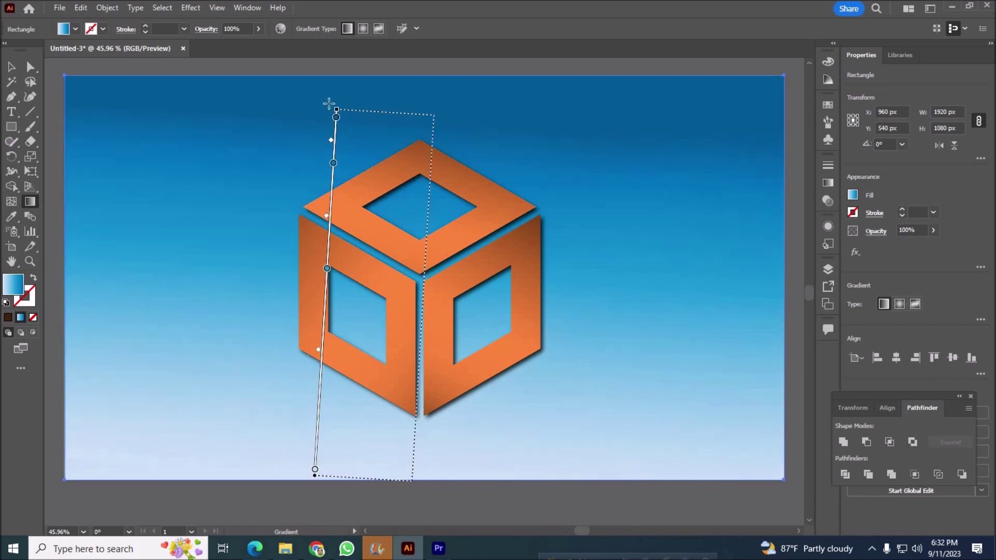
pyautogui.moveTo(474, 493); pyautogui.dragTo(480, 130)
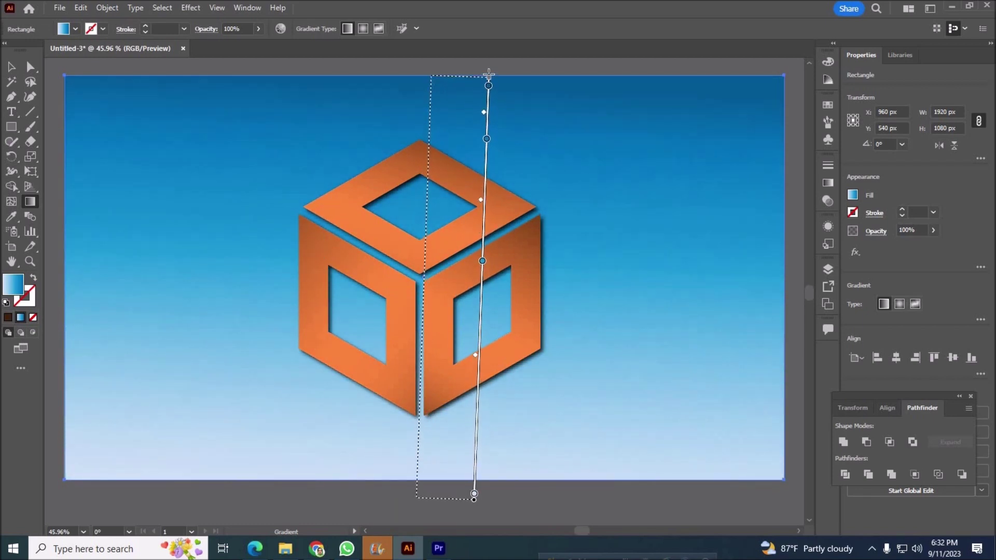
# - Lock the background rectangle with Object > Lock > Selection
pyautogui.click(11, 67)
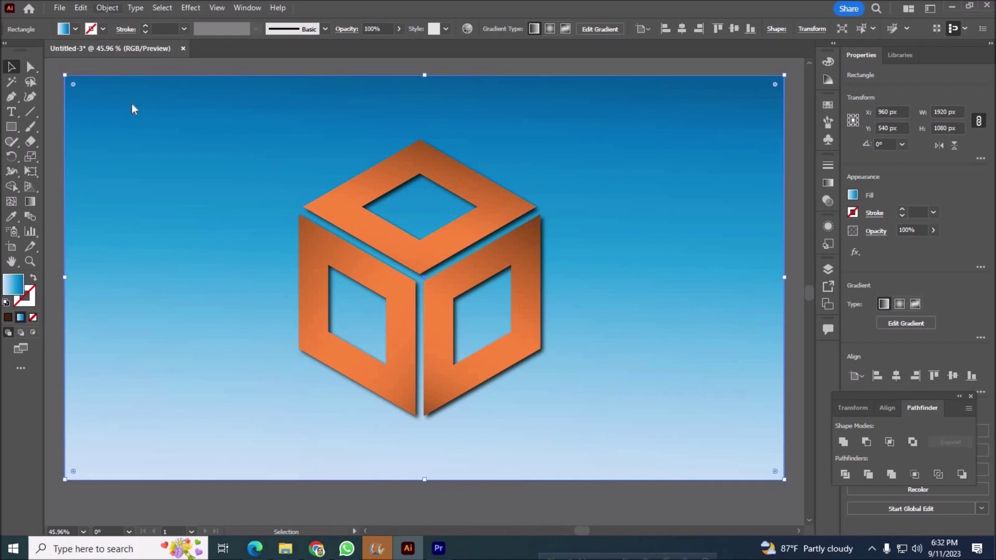
pyautogui.click(108, 7)
pyautogui.click(332, 102)
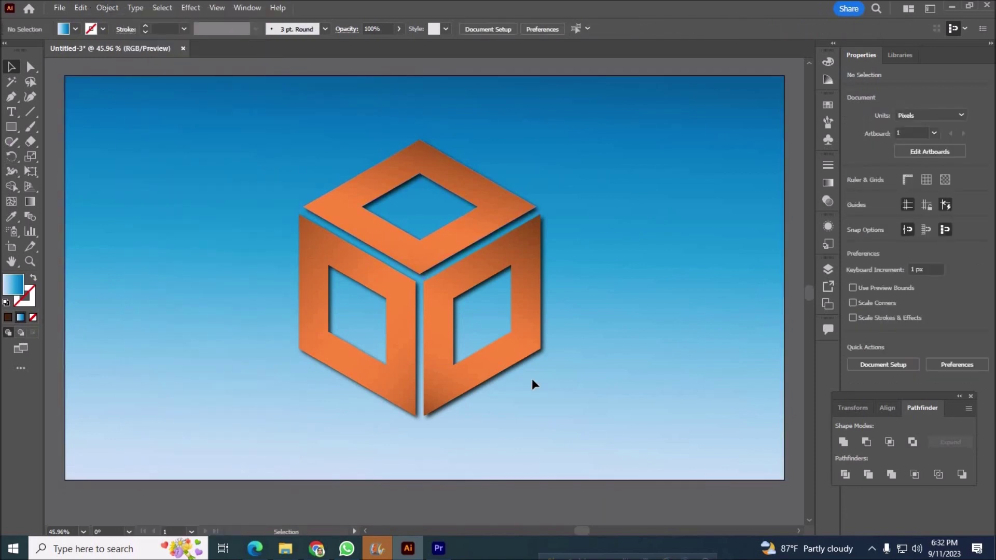
# - Move the cube group higher on the blue background
pyautogui.click(450, 348)
pyautogui.click(581, 426)
pyautogui.click(423, 382)
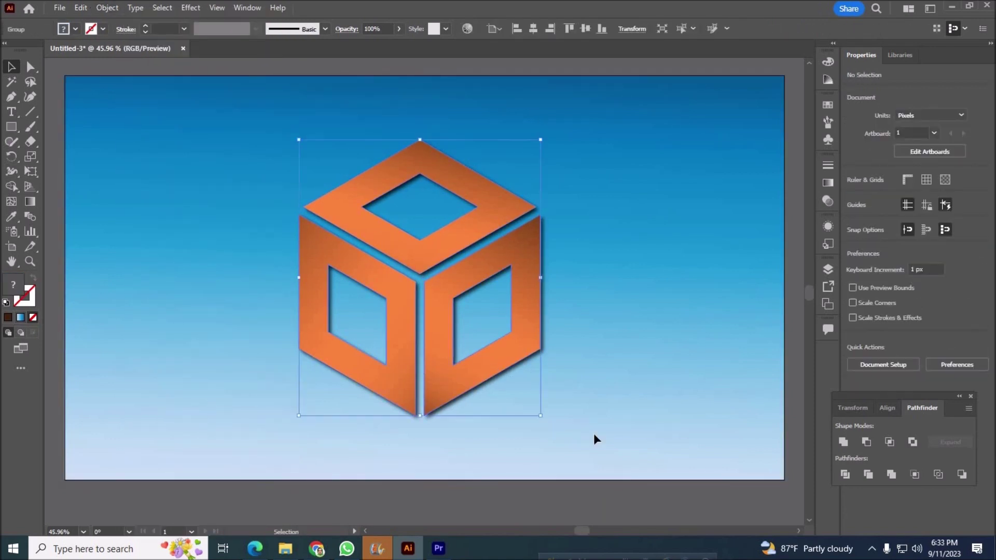
pyautogui.moveTo(444, 371); pyautogui.dragTo(439, 327)
pyautogui.click(566, 449)
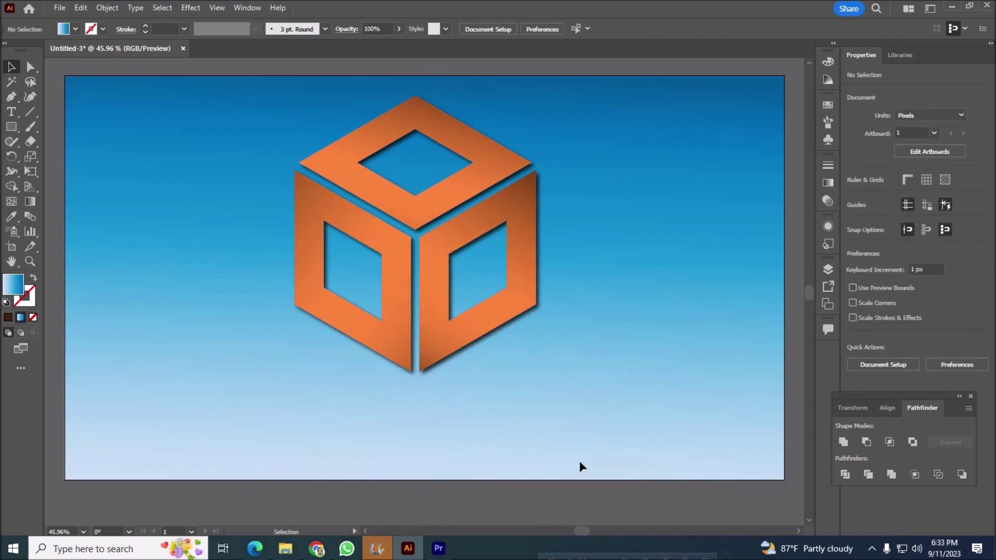